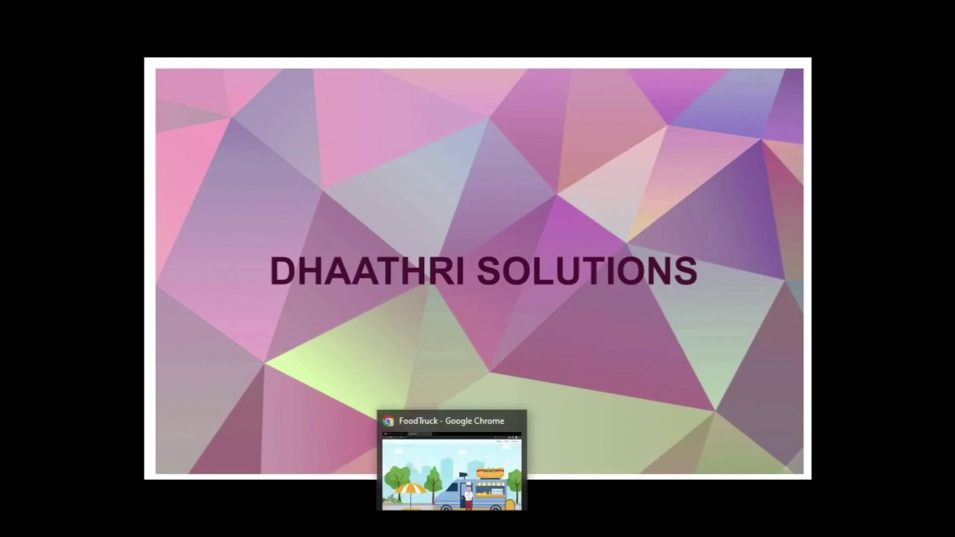
Step: Switch to the Chrome window showing the FoodTruck drawing with its Truck and Customer columns
left_click(436, 470)
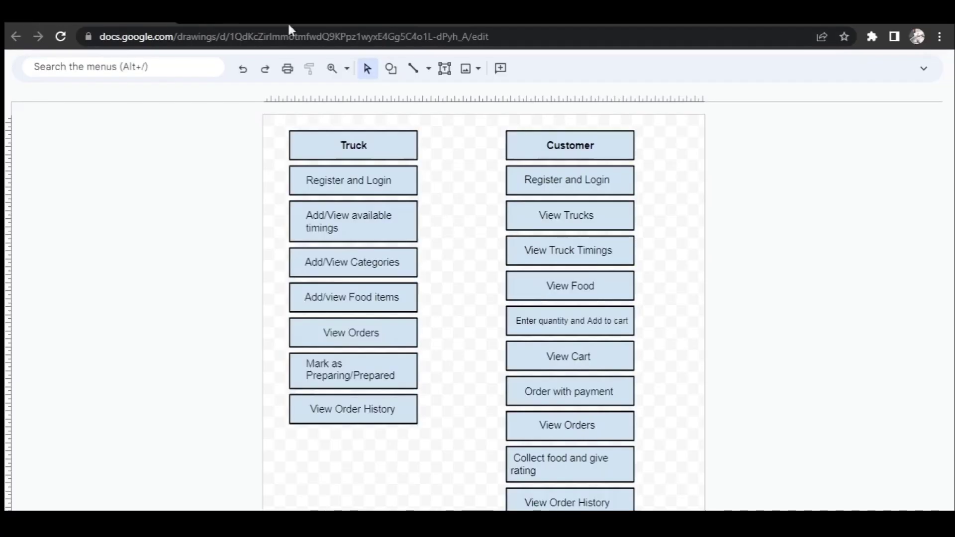
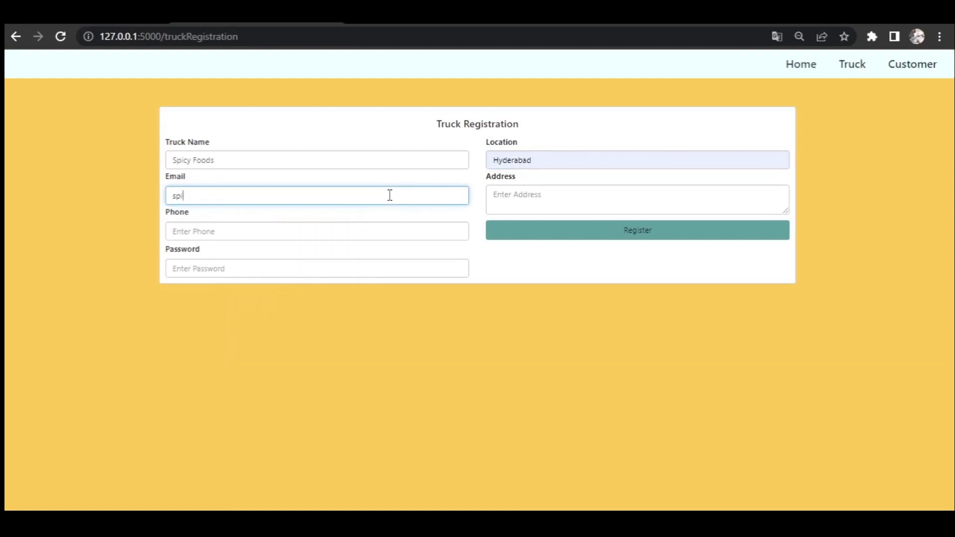
Step: Register the Spicy Foods truck with its e-mail, address, phone number and password
left_click(580, 198)
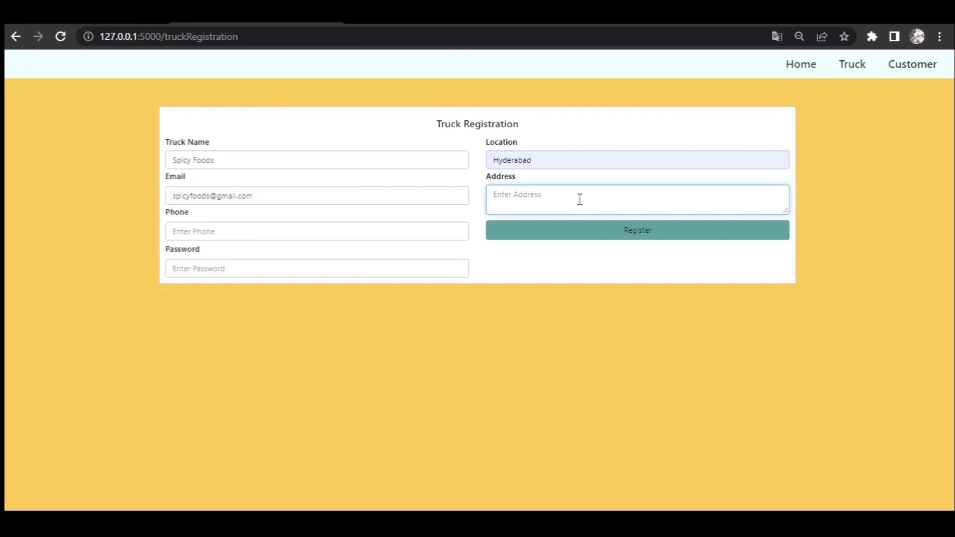
type("Madhapur, Hyderabad")
left_click(323, 232)
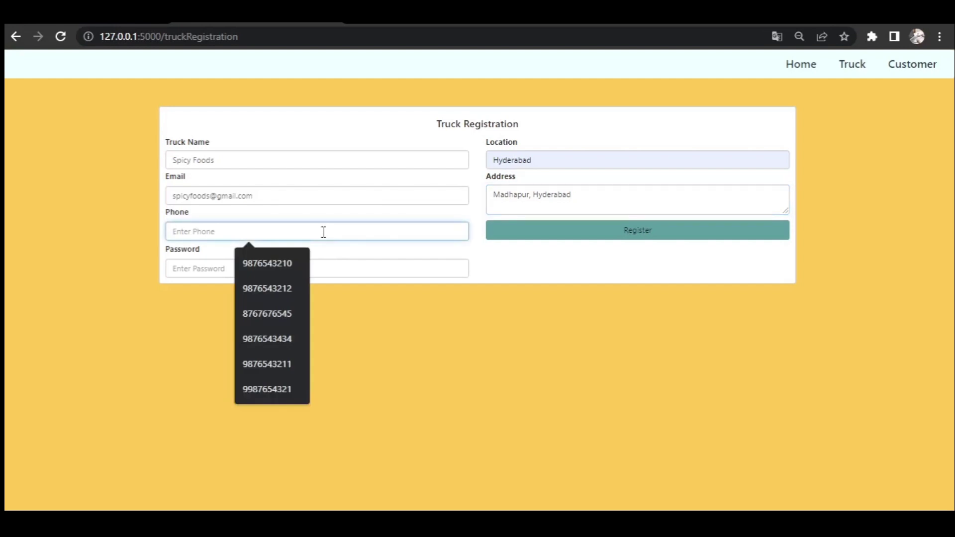
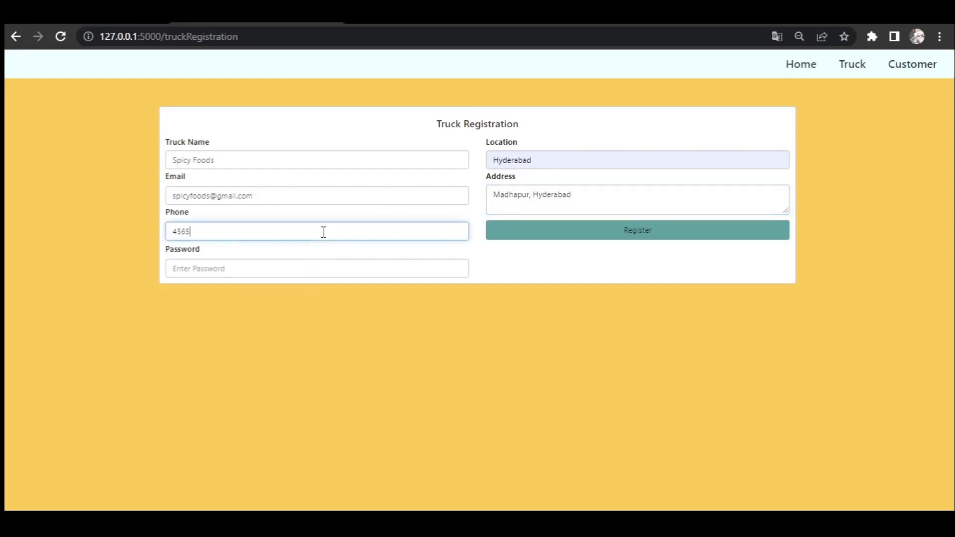
left_click(345, 268)
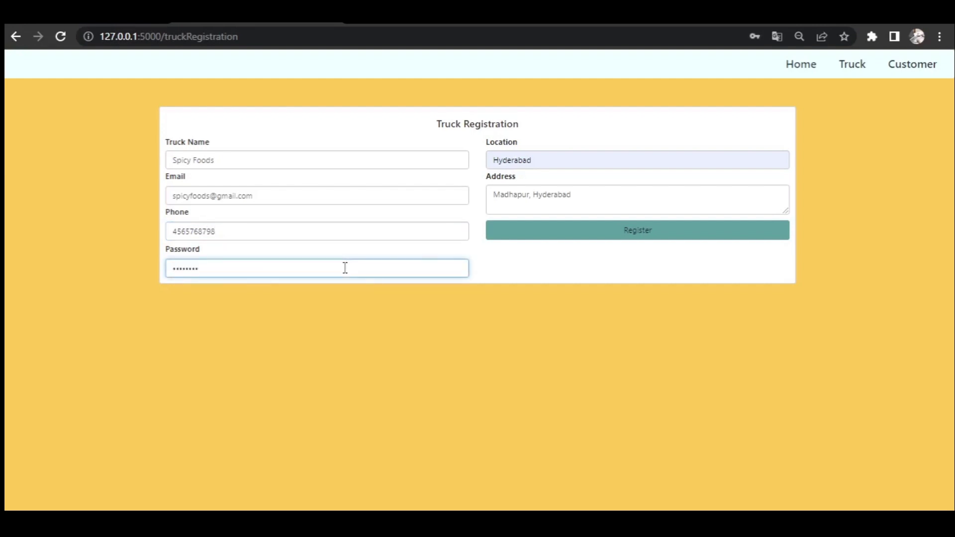
left_click(599, 242)
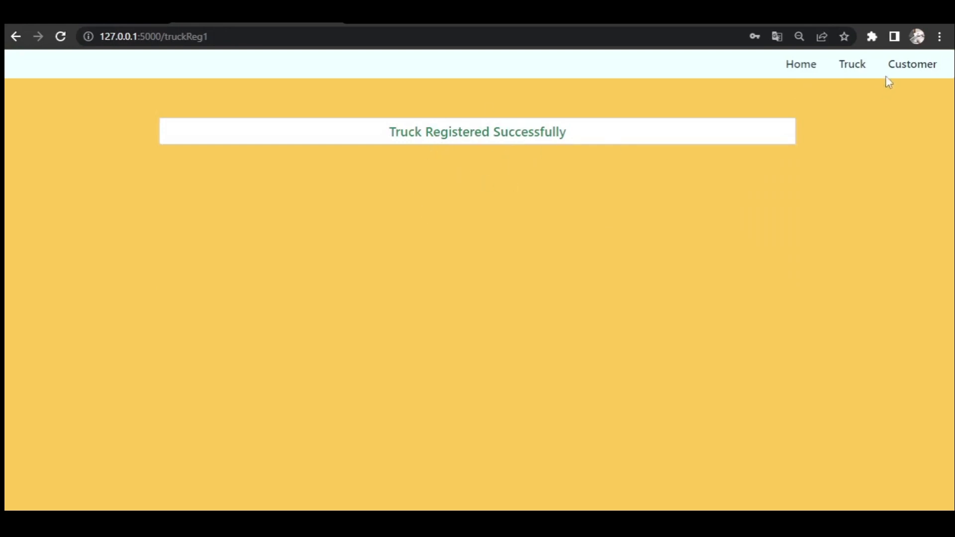
Step: Log in to the new Spicy Foods truck account with its e-mail and password
left_click(852, 64)
left_click(793, 85)
left_click(520, 192)
type("sp")
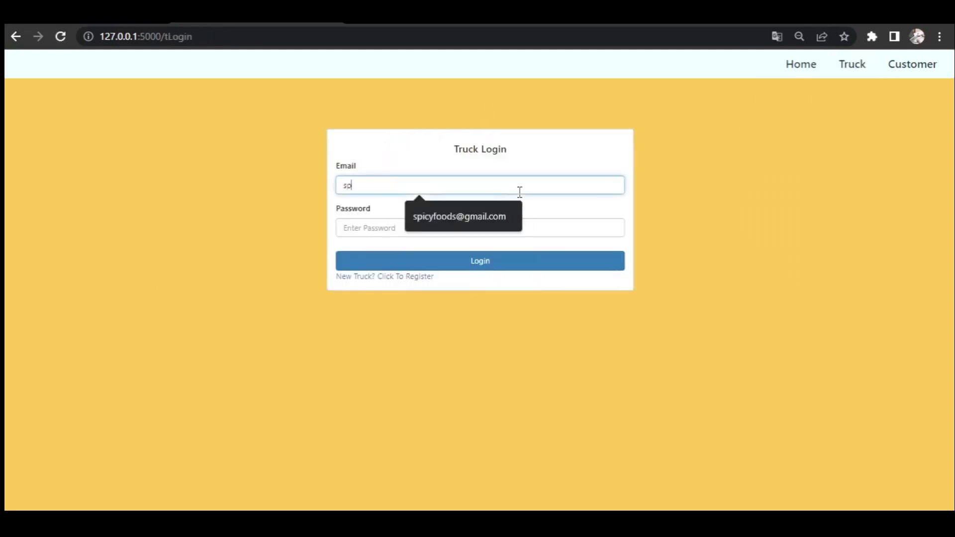
type("icy")
key("Down")
key("Return")
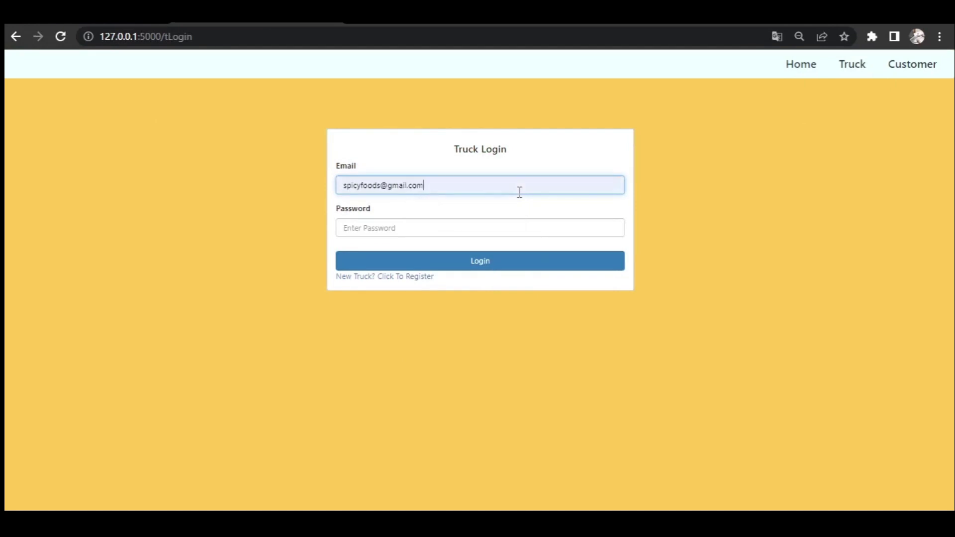
key("Tab")
type("12")
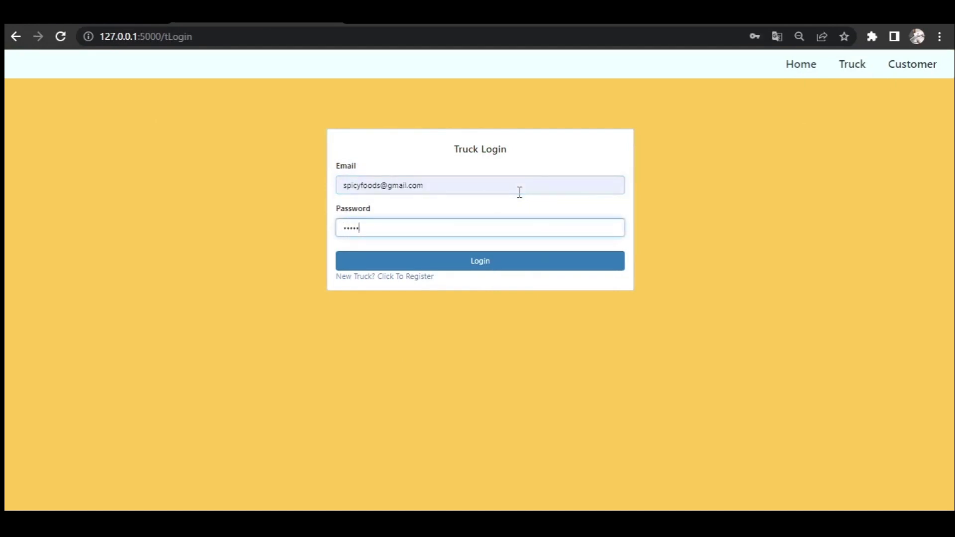
key("Return")
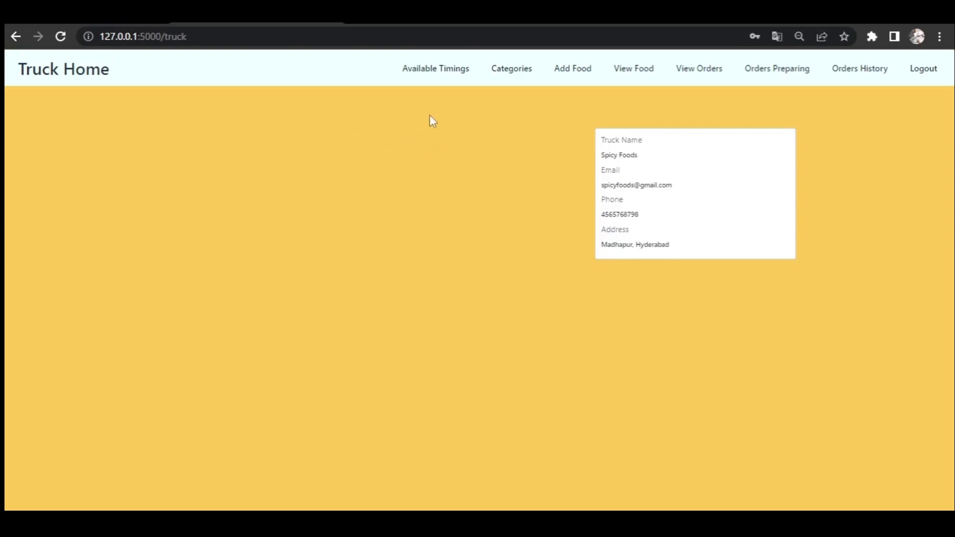
Step: Set the available timing dates from 29-05-2023 to 04-06-2023
left_click(452, 70)
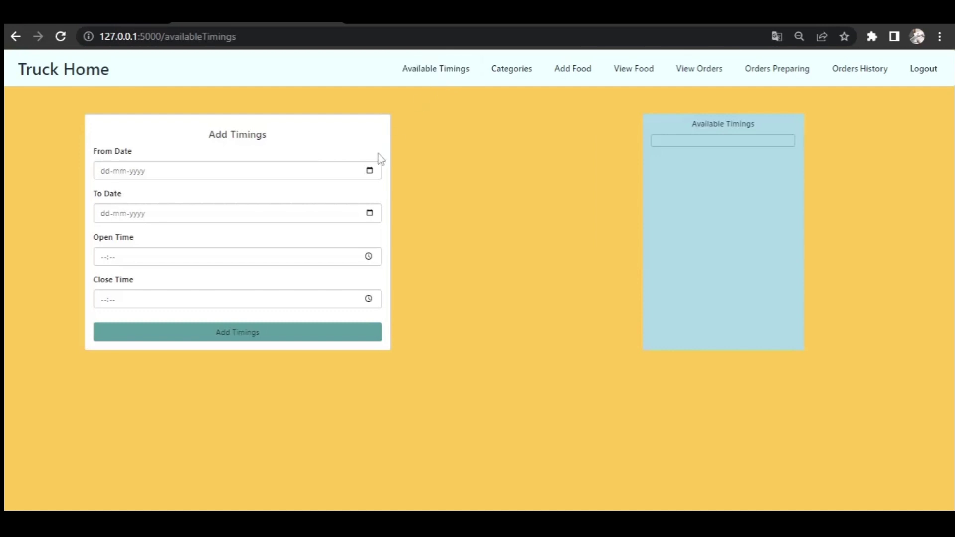
left_click(369, 171)
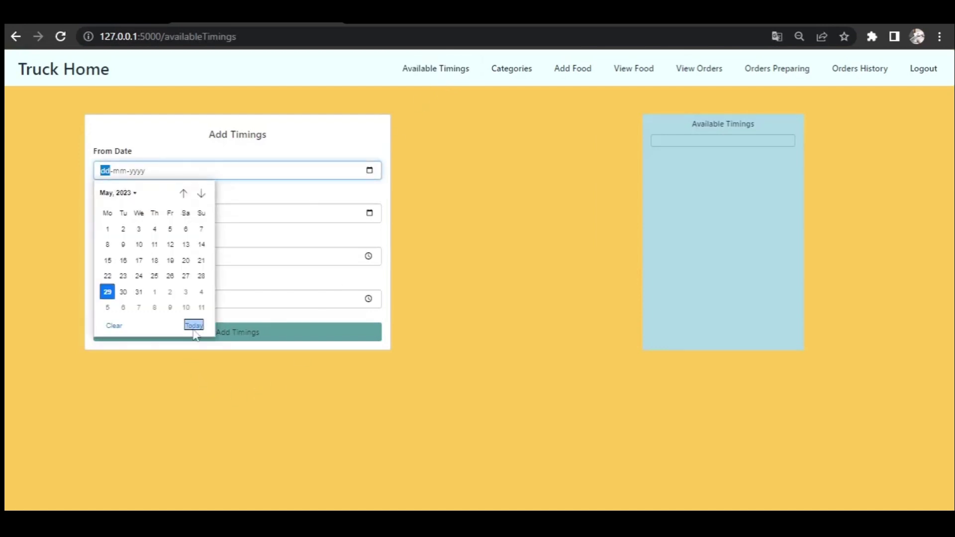
left_click(193, 326)
left_click(370, 214)
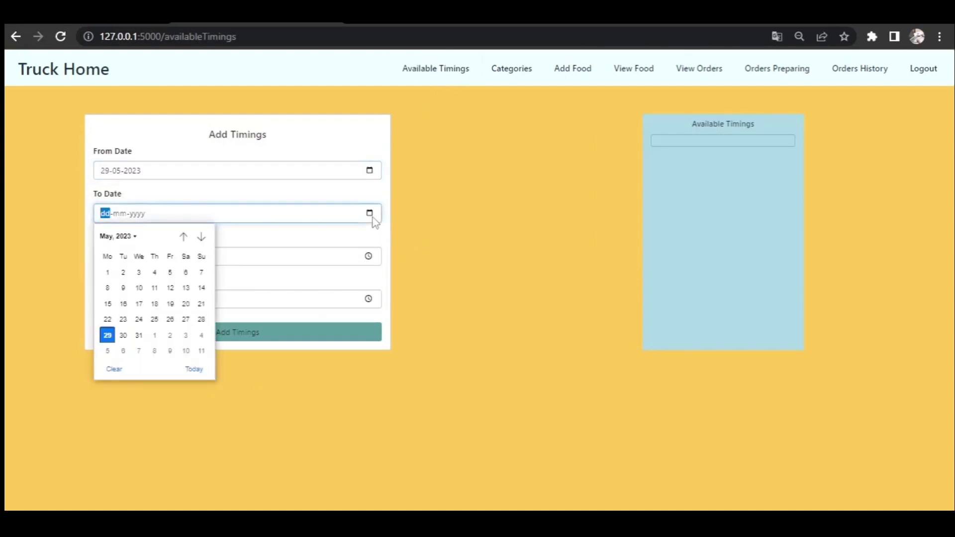
left_click(201, 336)
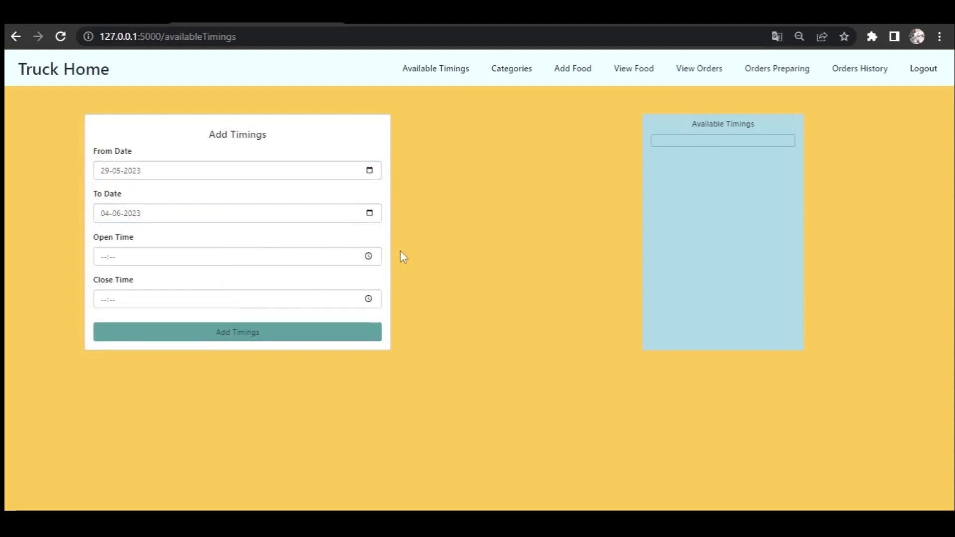
Step: Set opening time 15:35 and closing time 20:40, then add the timing
left_click(369, 256)
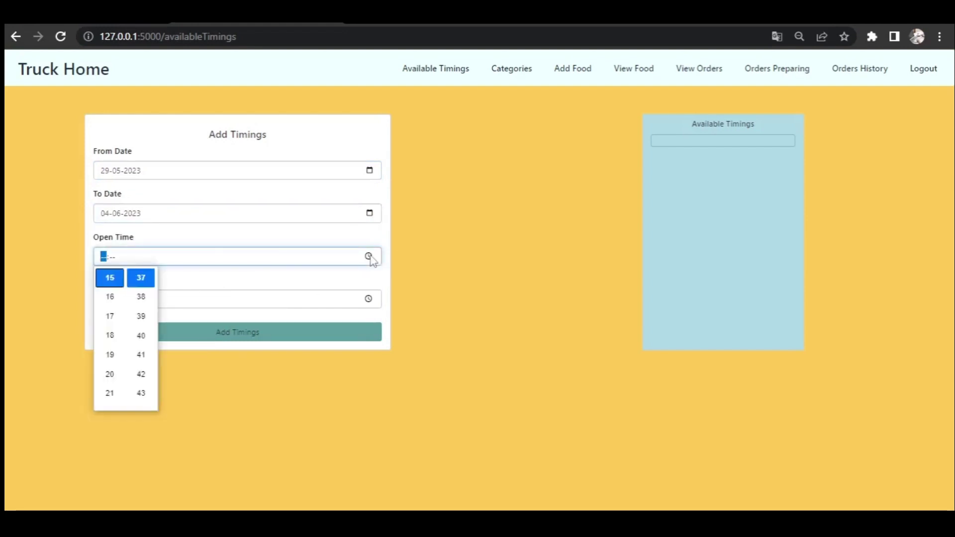
left_click(110, 276)
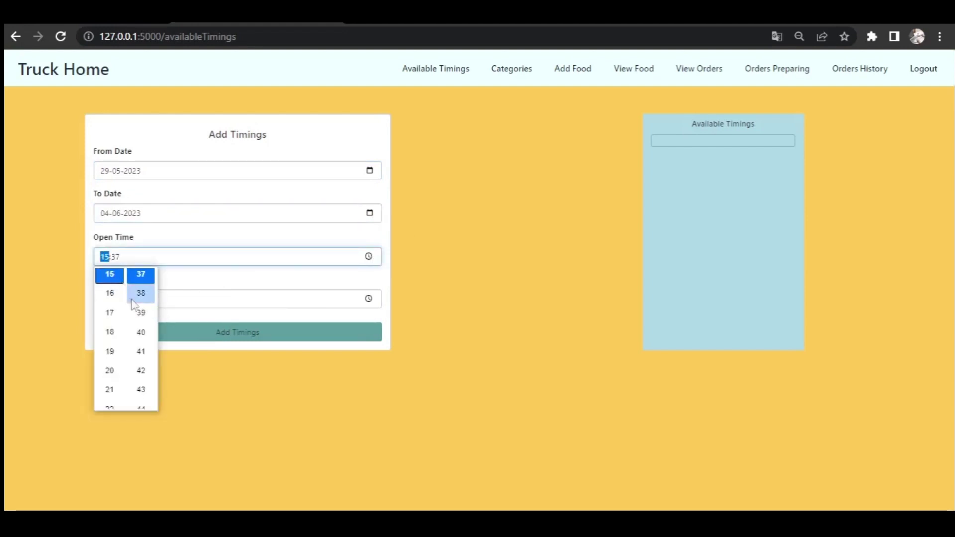
scroll(141, 313, "up", 1)
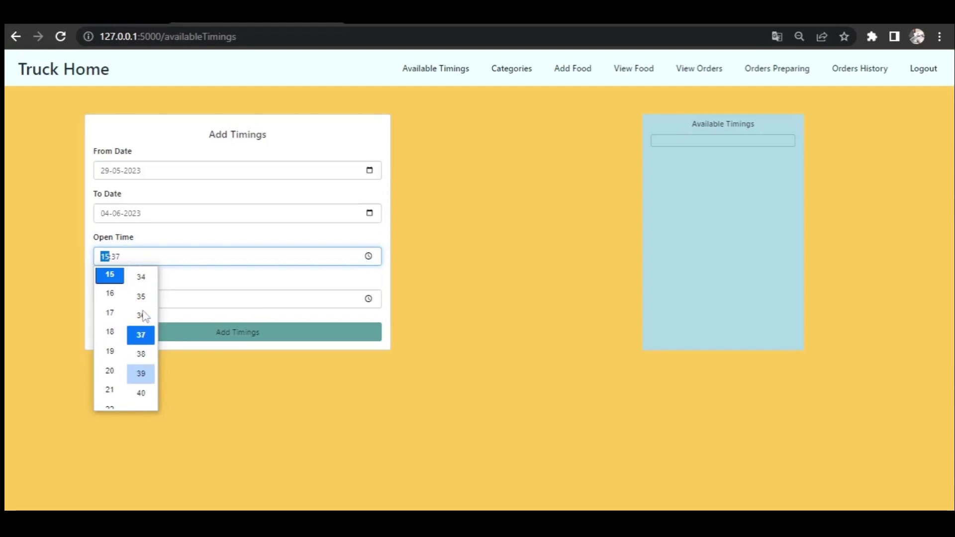
left_click(141, 297)
left_click(410, 252)
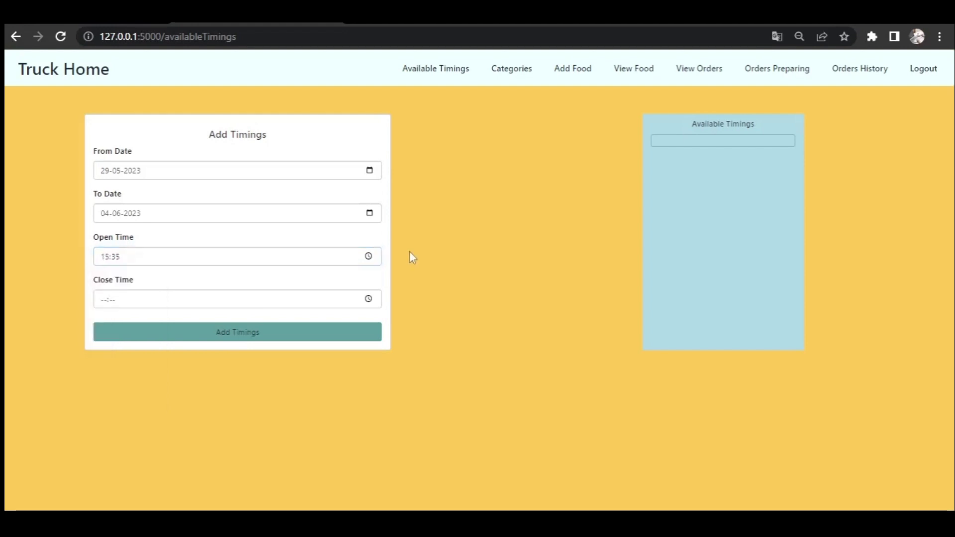
left_click(368, 299)
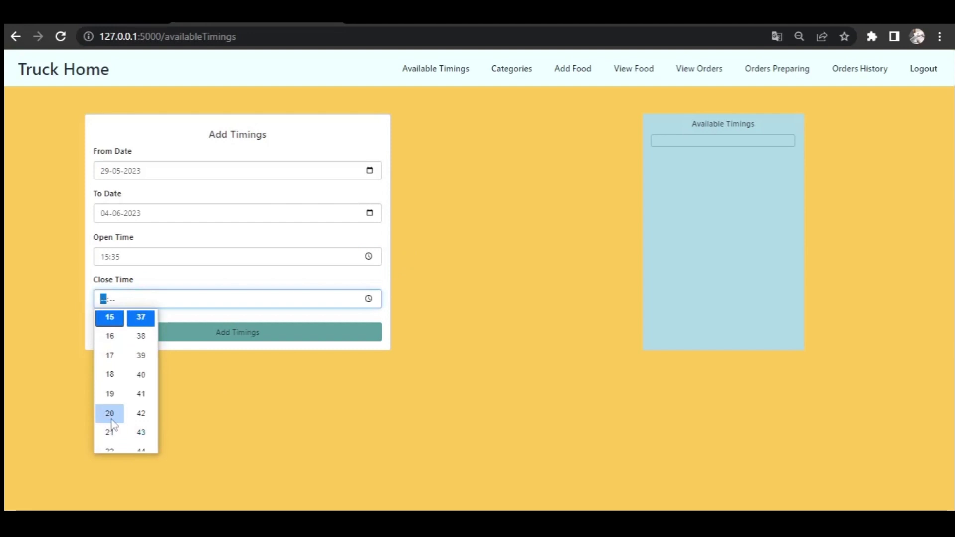
left_click(110, 417)
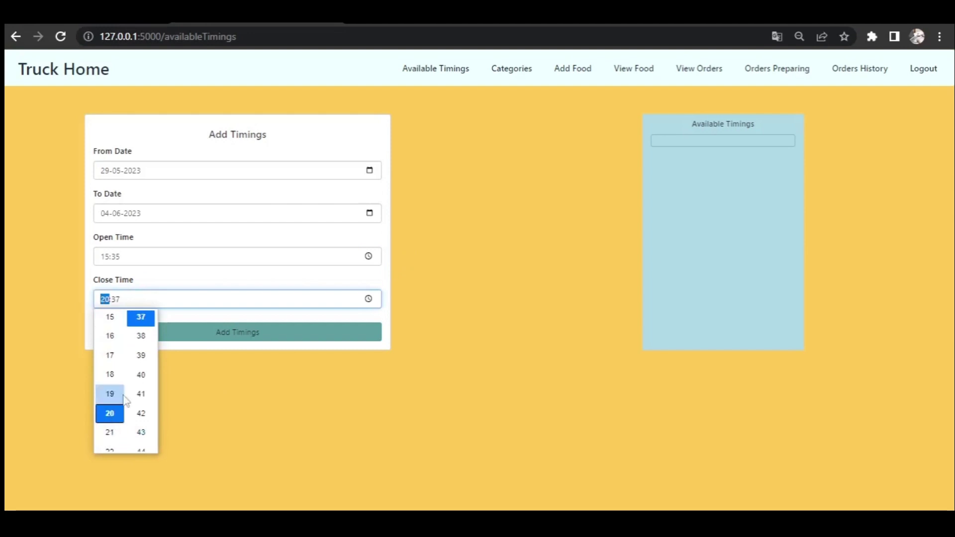
left_click(142, 375)
left_click(487, 219)
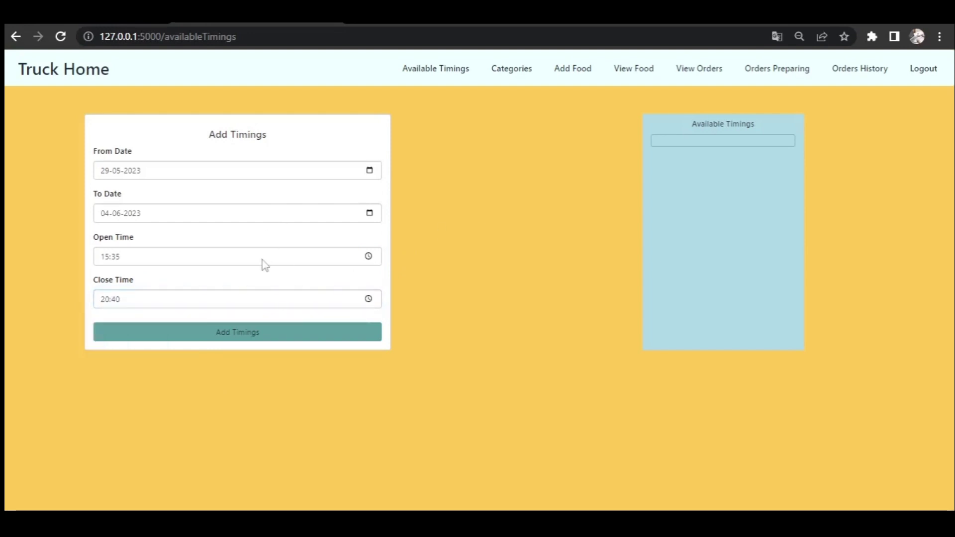
left_click(243, 334)
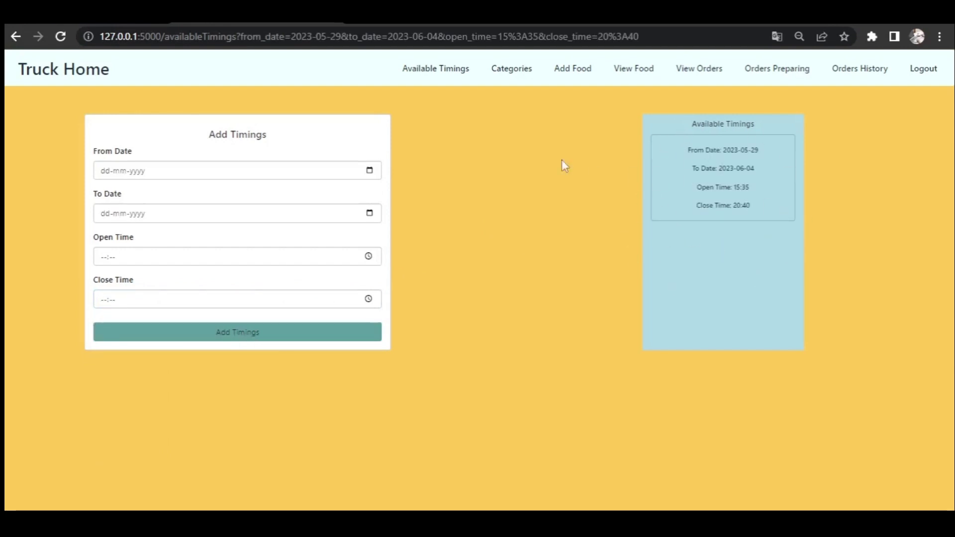
left_click(511, 76)
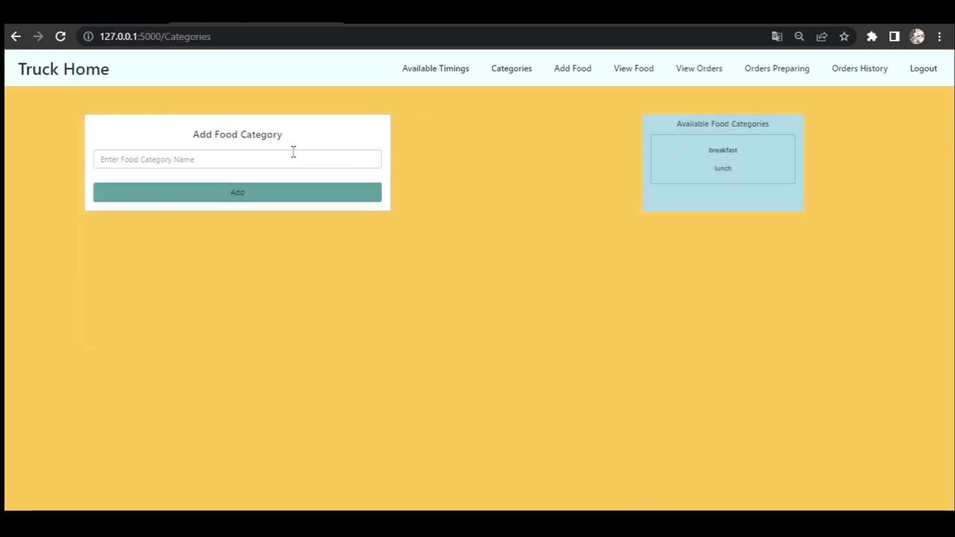
Step: Add a fast food category, typed as 'fast Dood', to the truck's categories
left_click(294, 152)
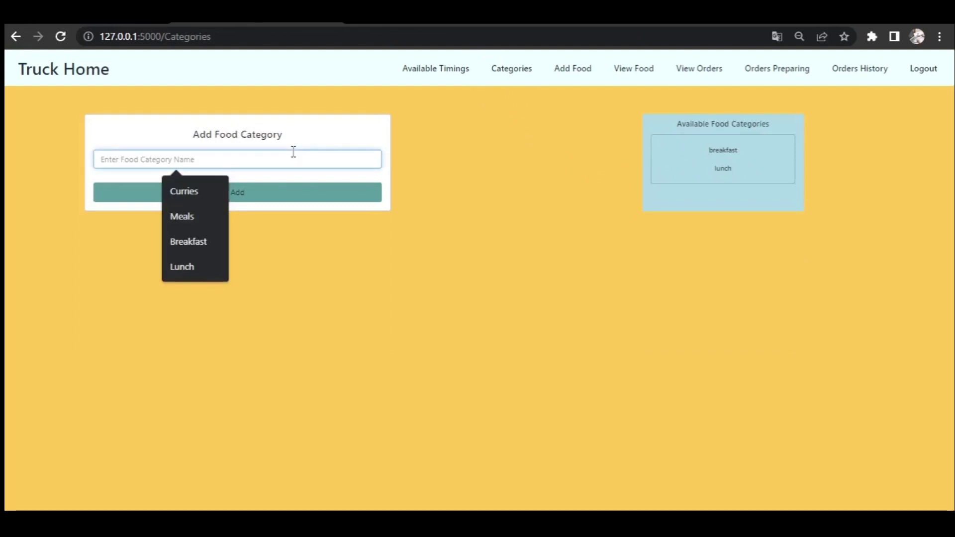
type("bir")
key("BackSpace")
key("BackSpace")
key("BackSpace")
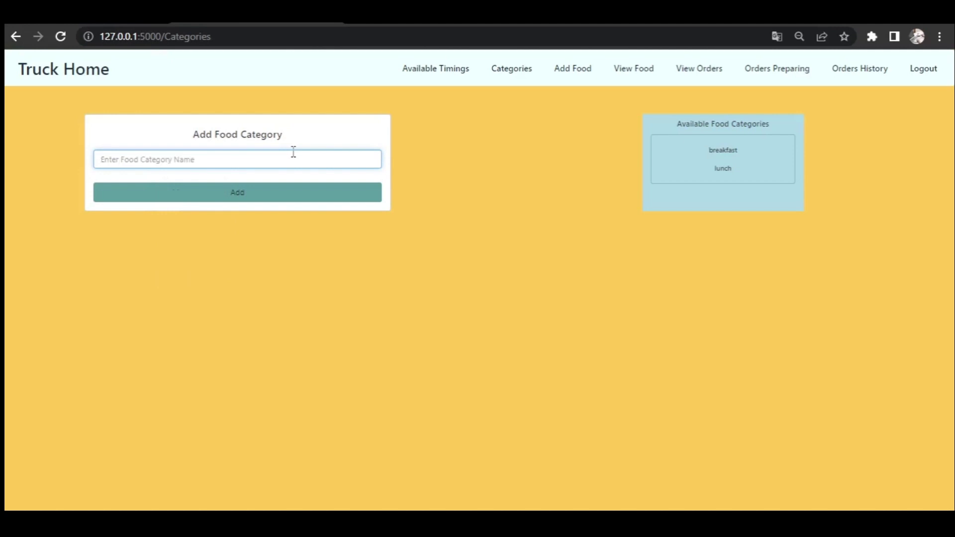
type("f")
type("ast D")
type("ood")
left_click(301, 195)
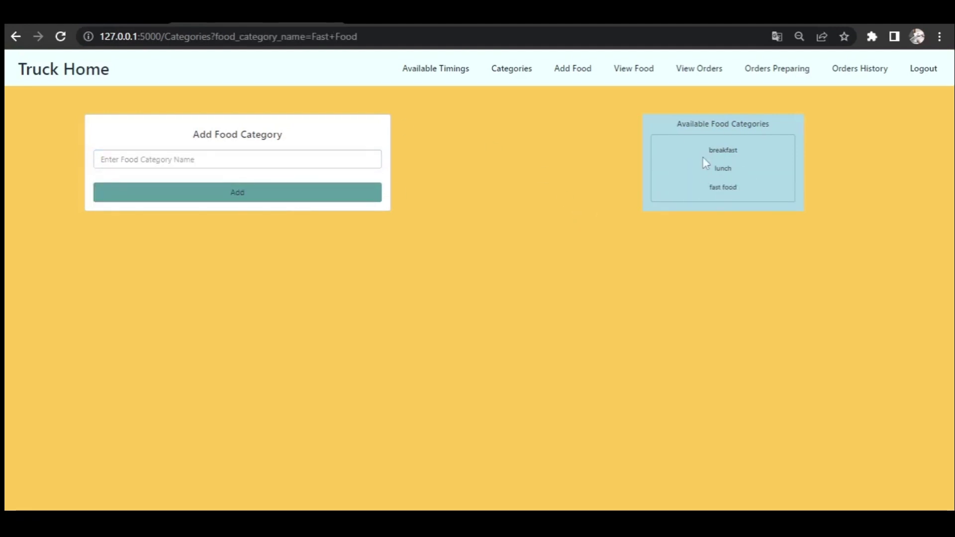
left_click(586, 70)
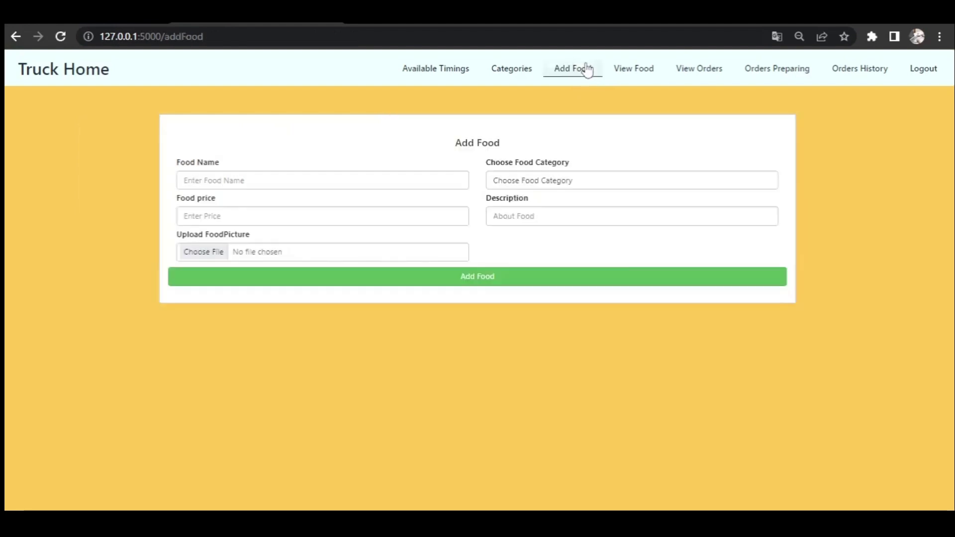
Step: Enter food Idly in the breakfast category at price 5 with the saved idly description
left_click(394, 180)
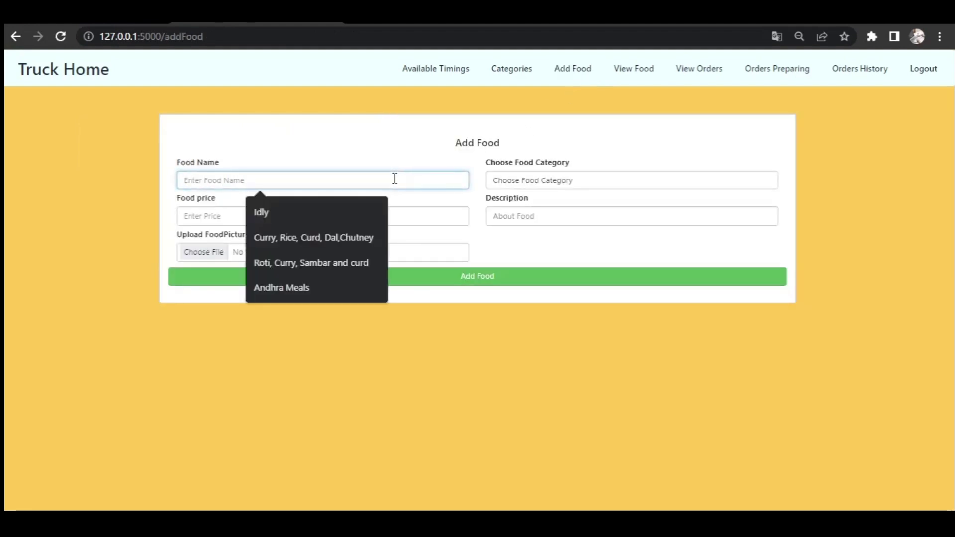
left_click(262, 211)
left_click(544, 184)
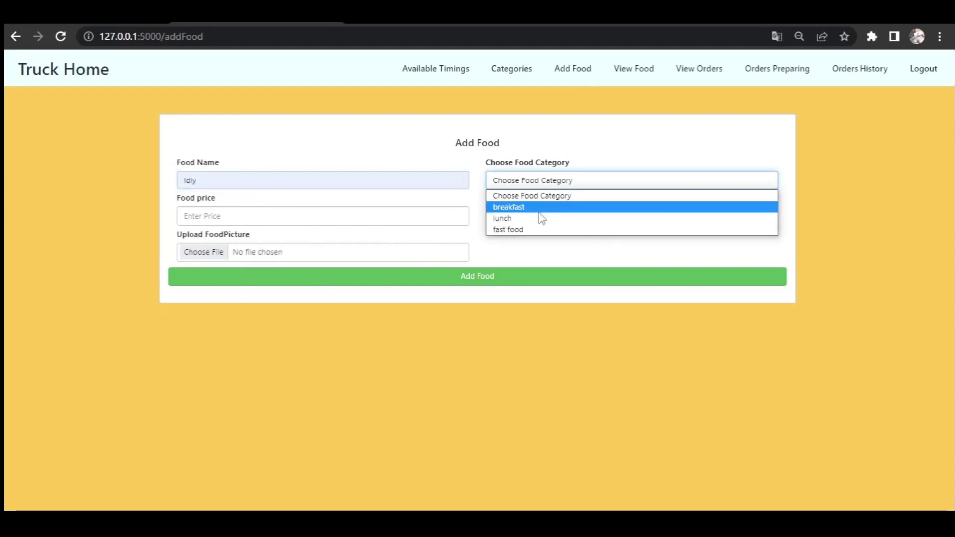
left_click(575, 209)
left_click(323, 219)
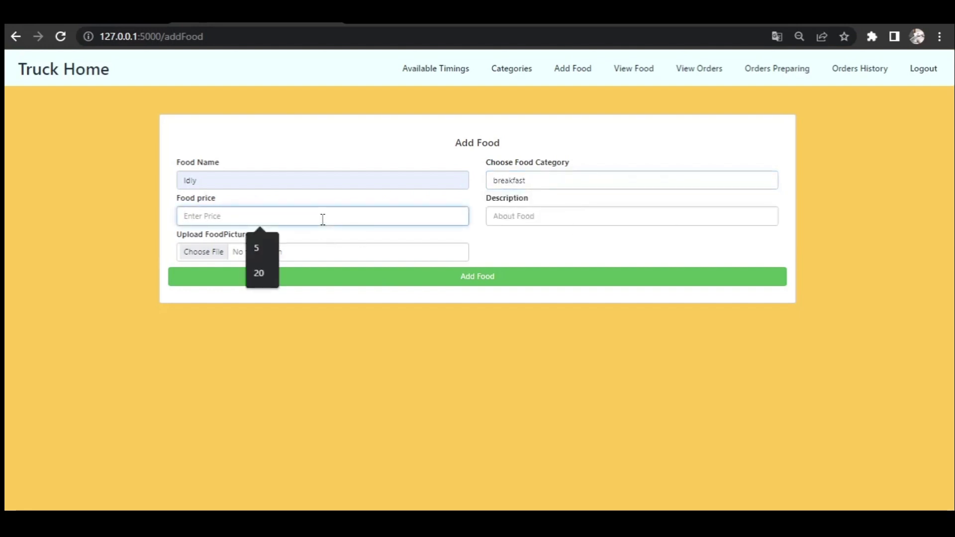
left_click(270, 246)
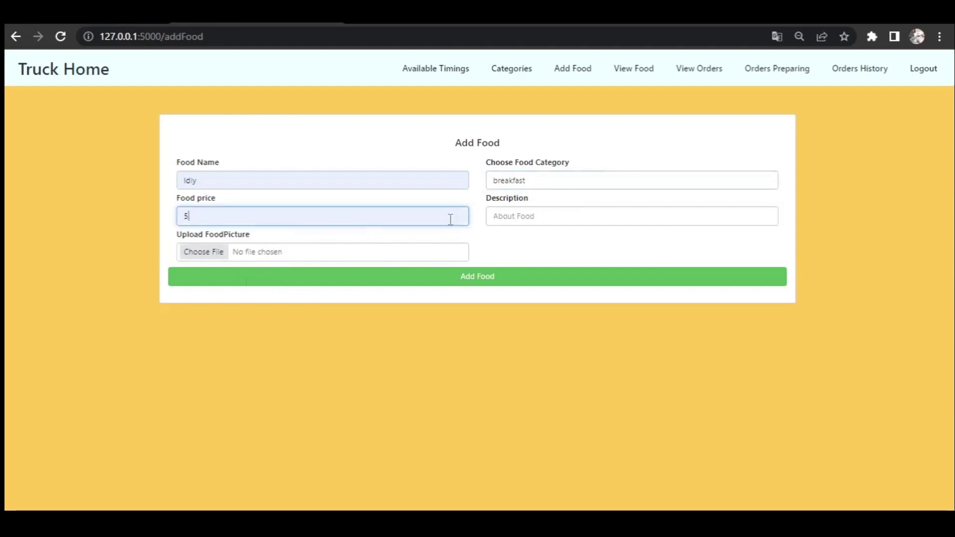
left_click(515, 225)
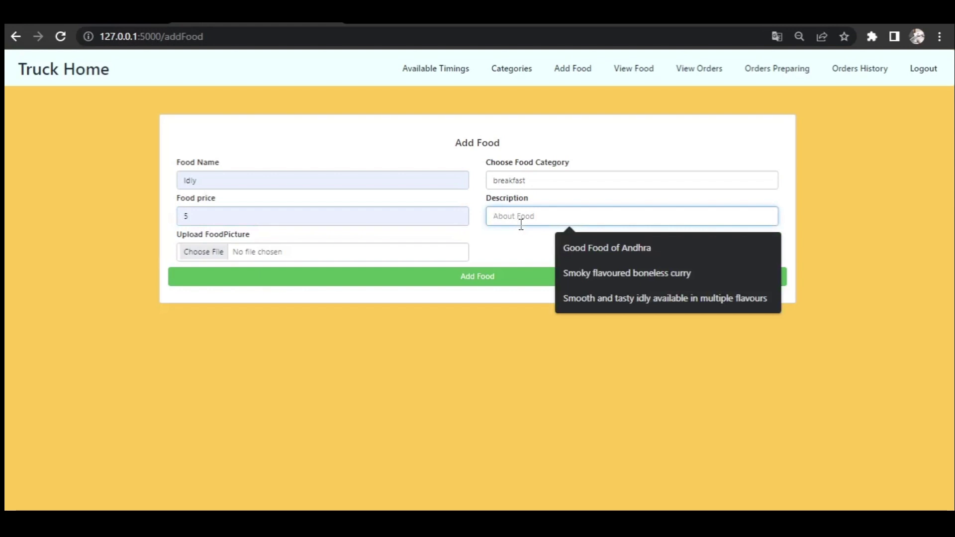
left_click(589, 300)
Step: Attach the Idly19 picture, add the food, and check the truck's food list
left_click(335, 252)
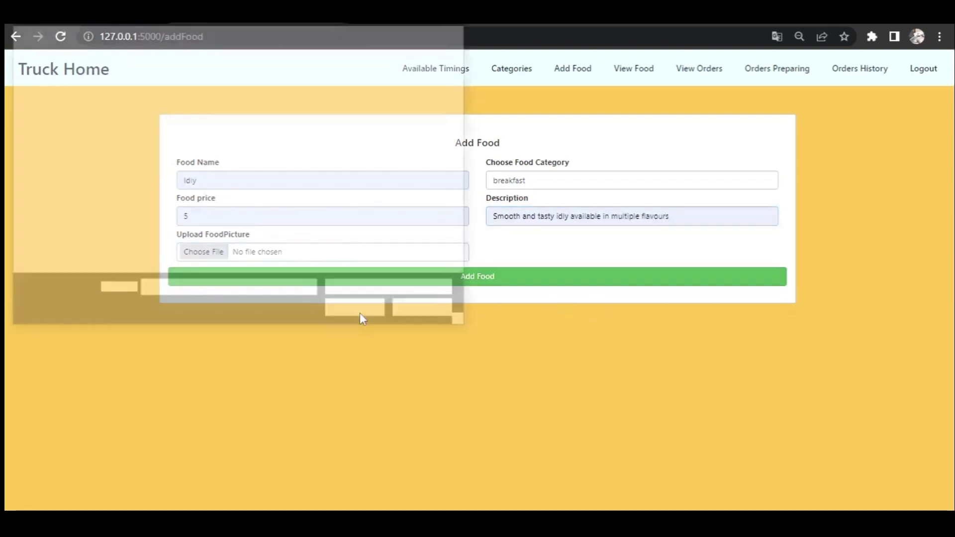
scroll(187, 220, "down", 3)
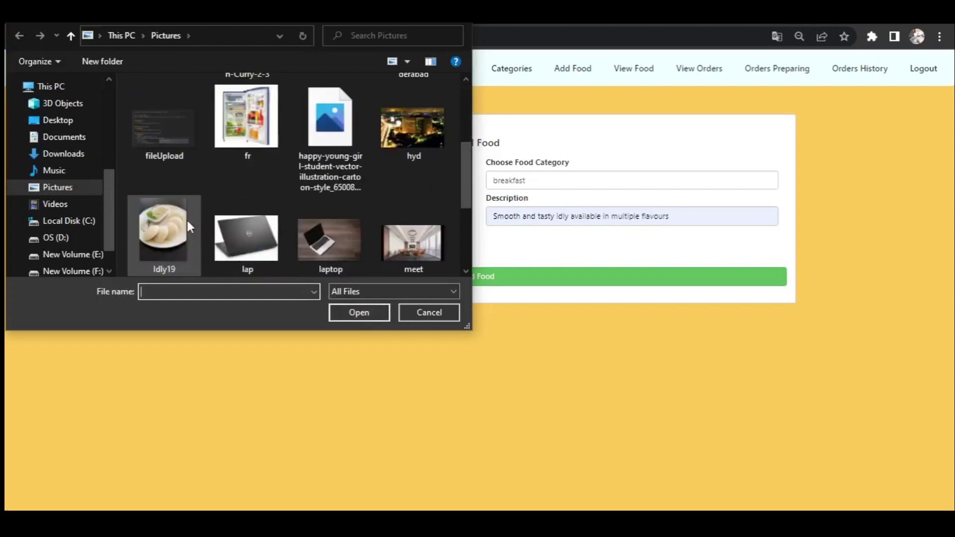
left_click(160, 223)
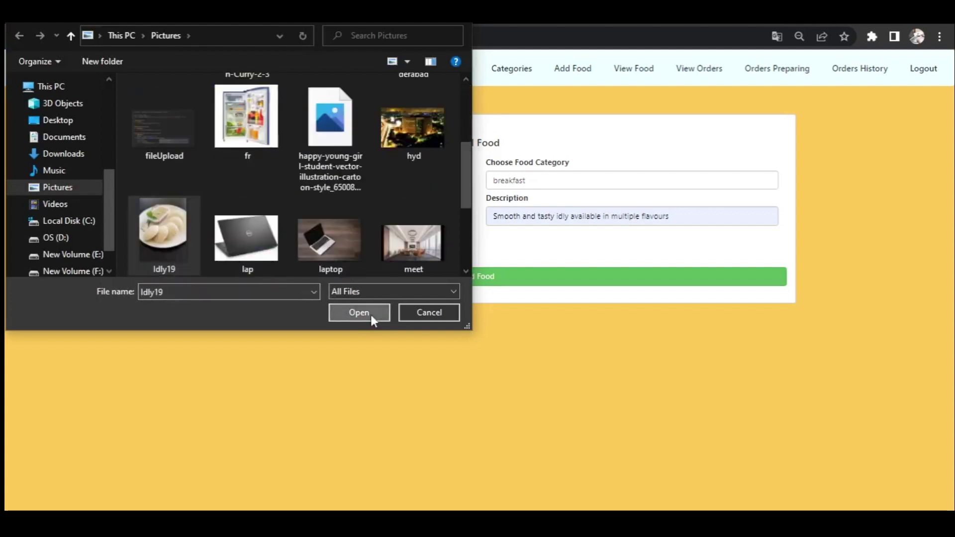
left_click(371, 315)
left_click(505, 282)
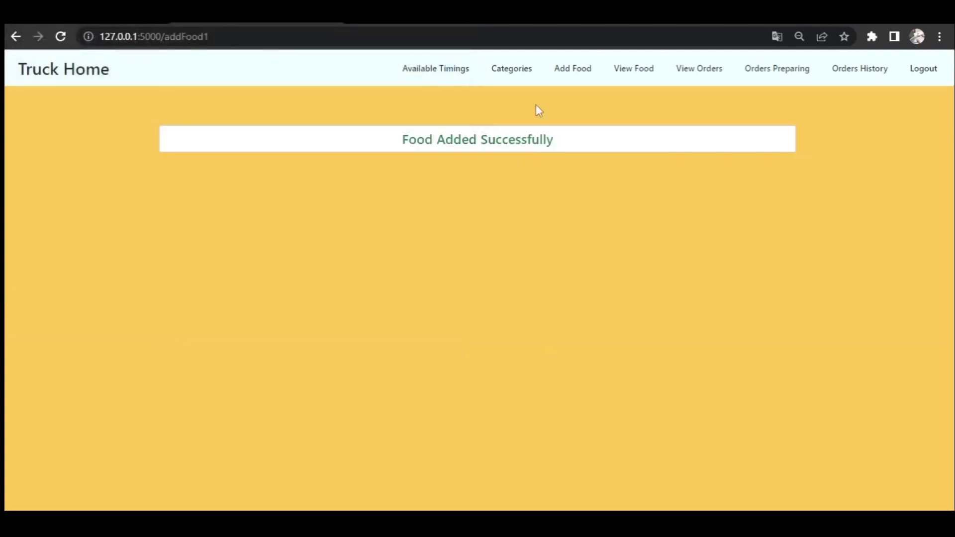
left_click(633, 75)
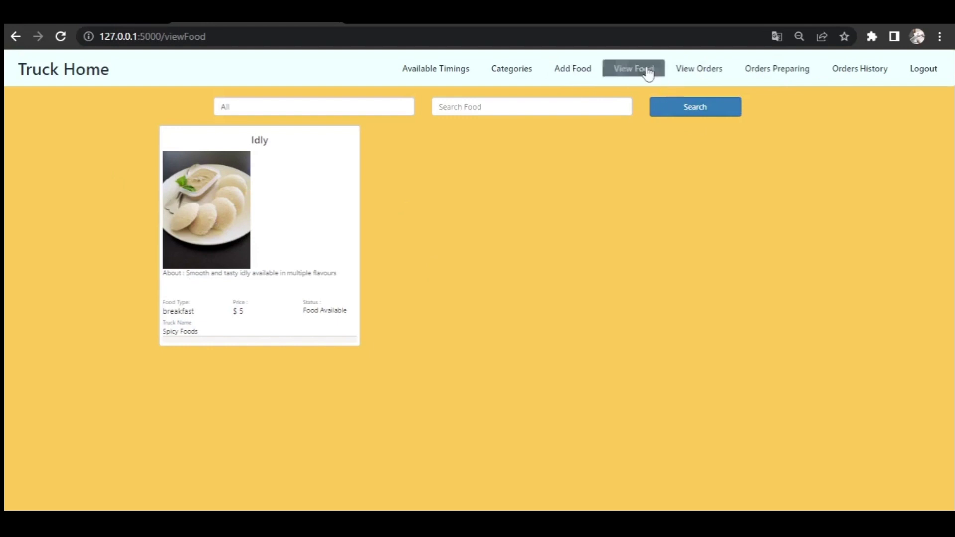
Step: Log out of the truck account and open the customer registration form
left_click(902, 72)
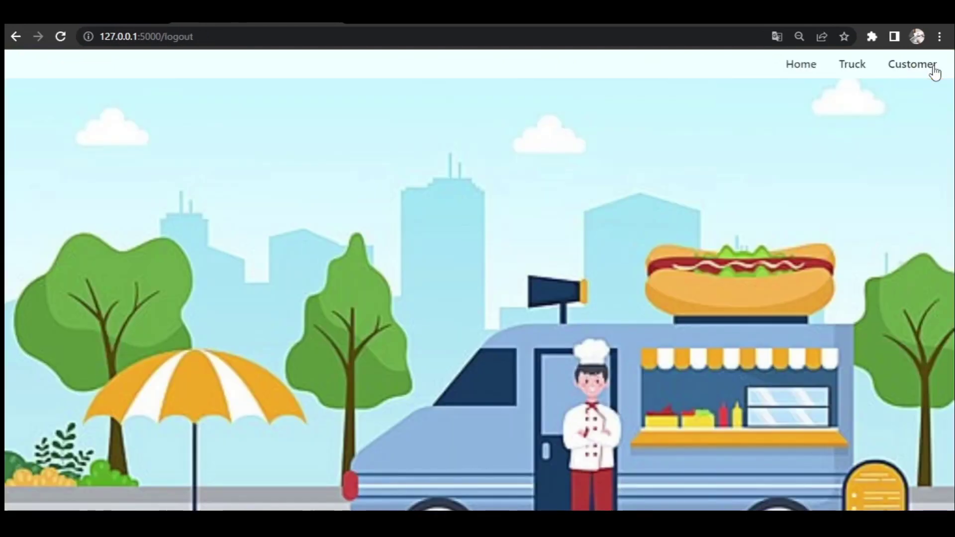
left_click(922, 71)
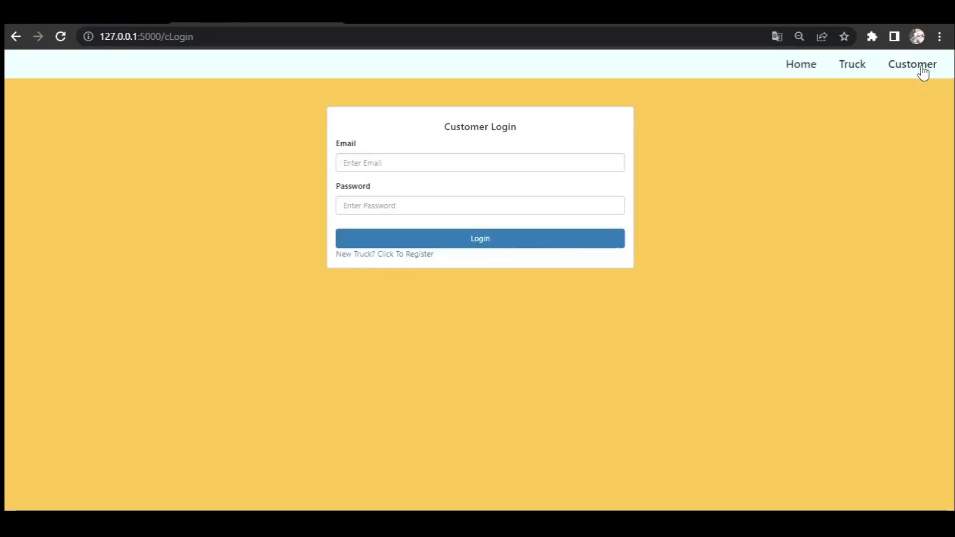
left_click(395, 255)
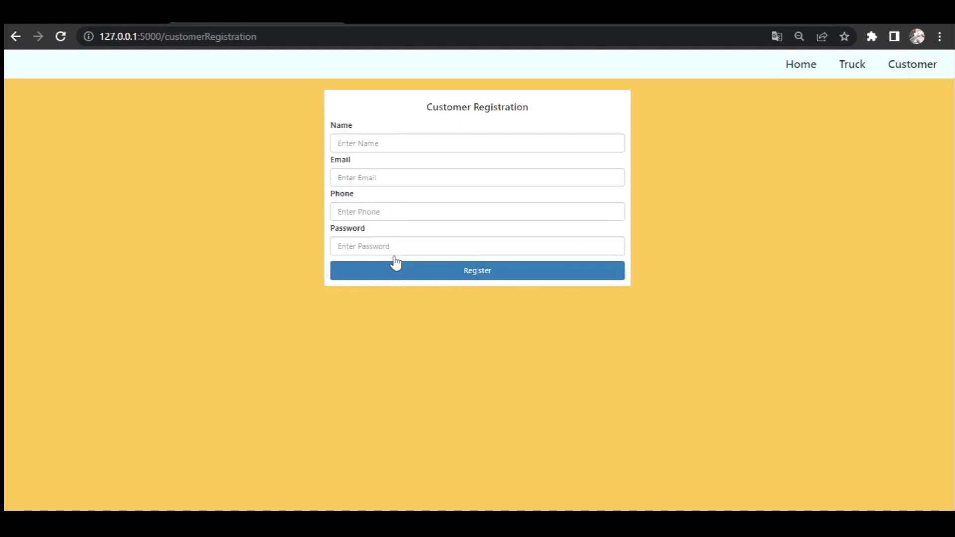
Step: Fill the customer name and e-mail from the browser's autofill suggestions
left_click(410, 142)
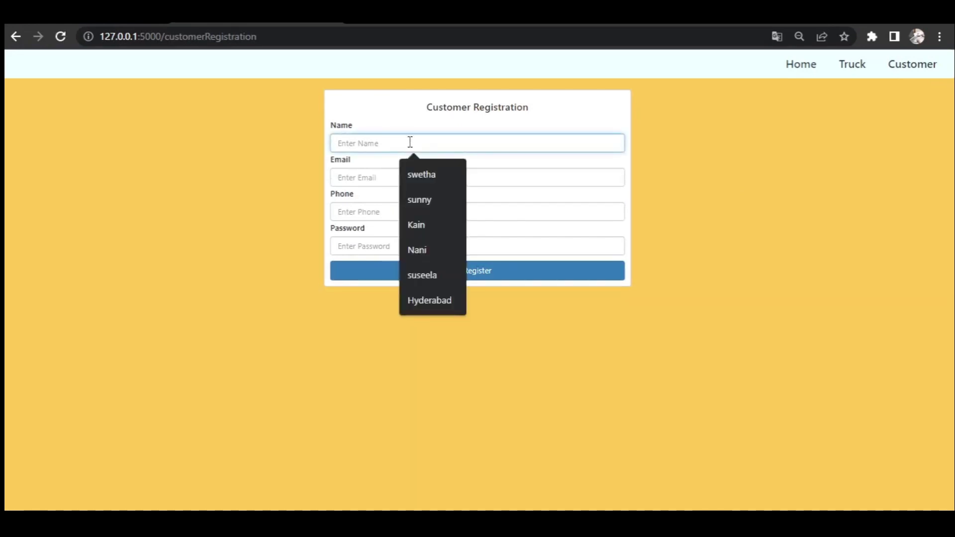
left_click(183, 272)
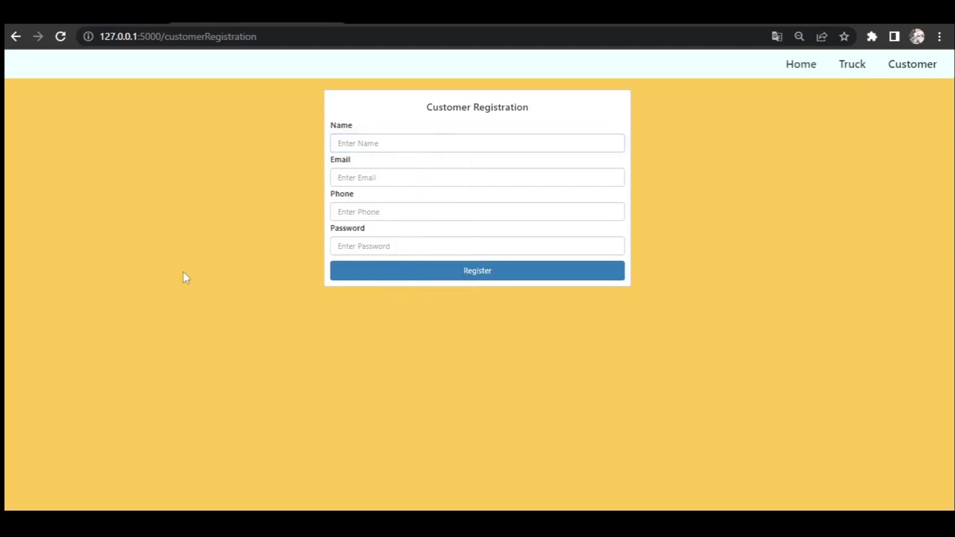
left_click(354, 146)
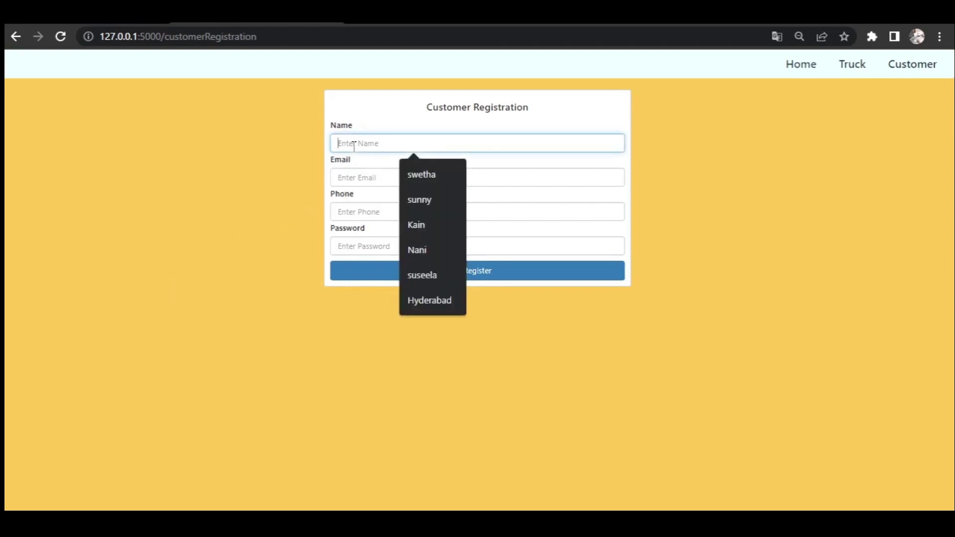
type("Jo")
key("Down")
key("Return")
key("Tab")
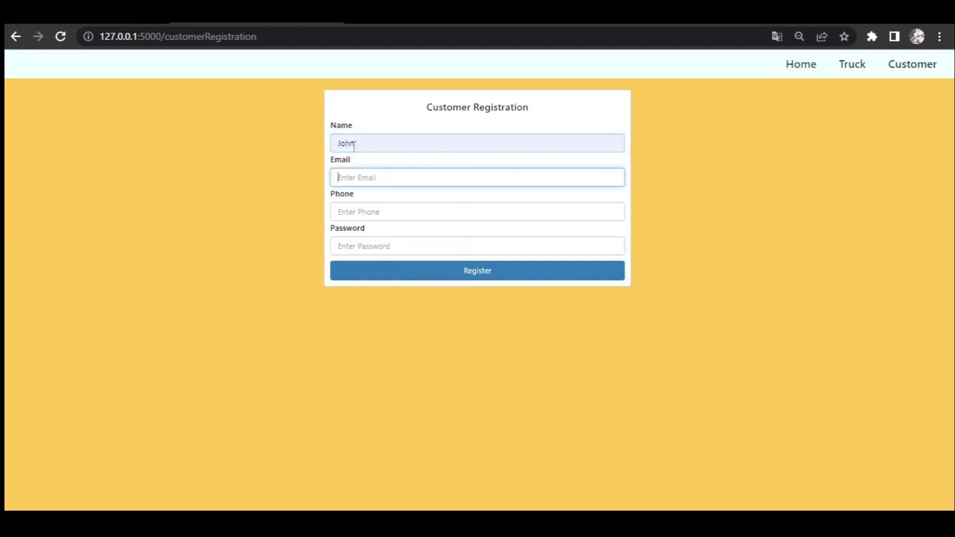
type("joh")
key("Down")
key("Return")
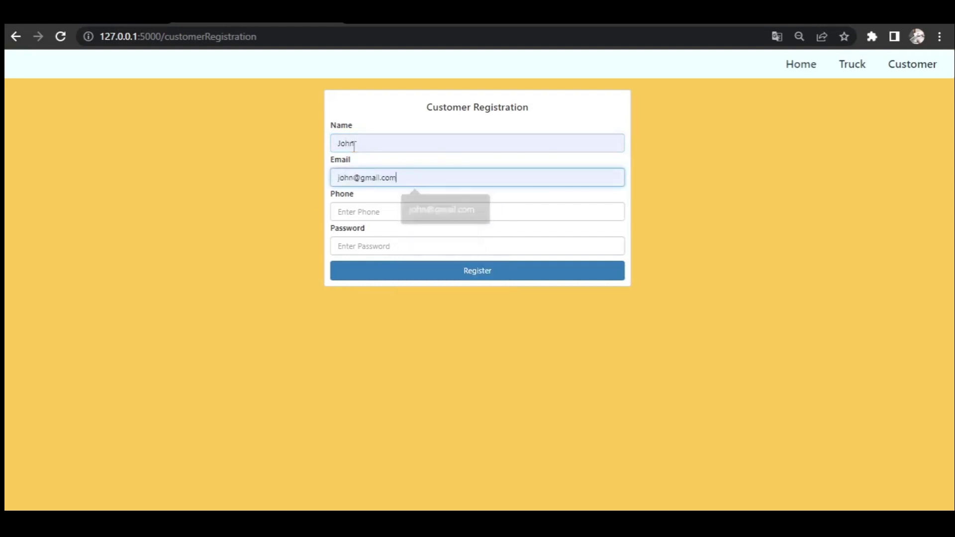
Step: Enter the phone number and a password, and submit the registration
left_click(357, 213)
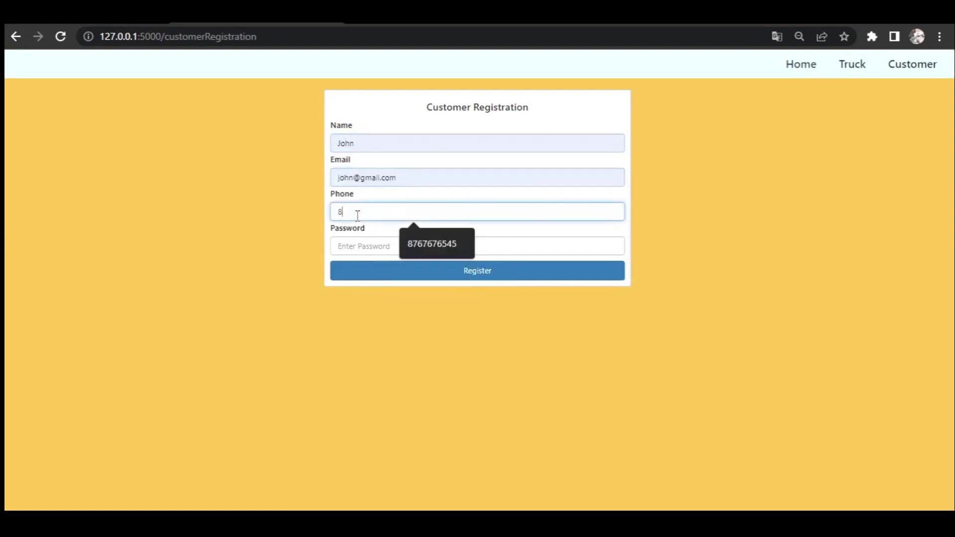
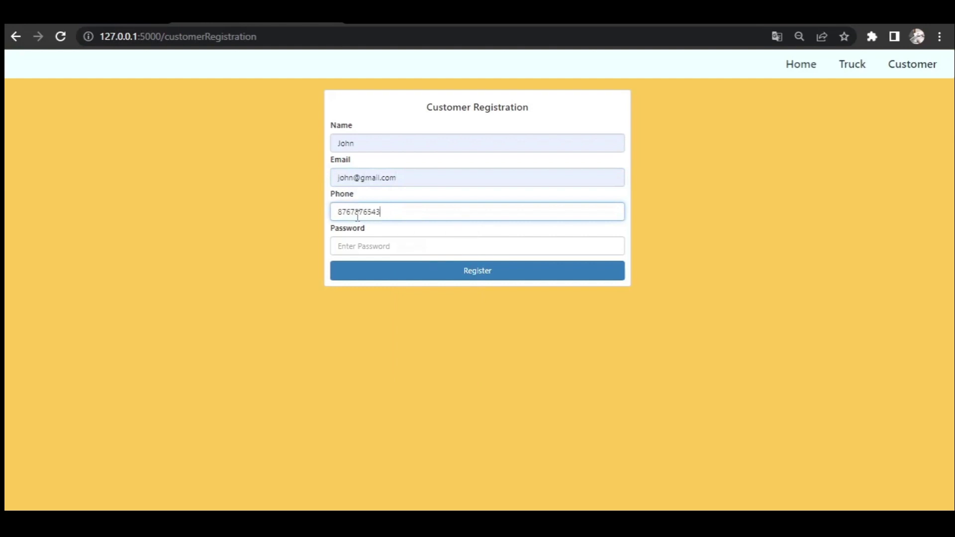
left_click(370, 247)
type("1")
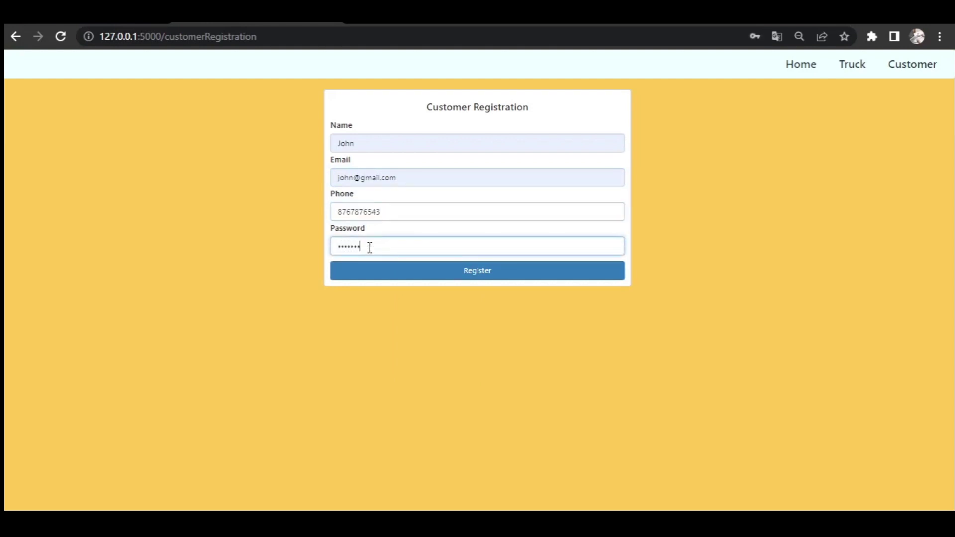
left_click(384, 273)
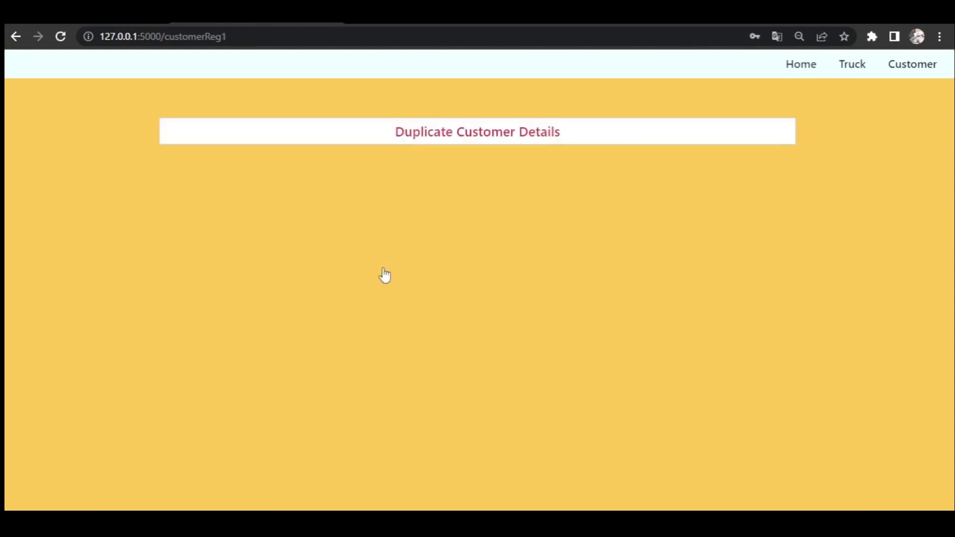
Step: Dismiss the password warning and return to the customer registration form
left_click(599, 225)
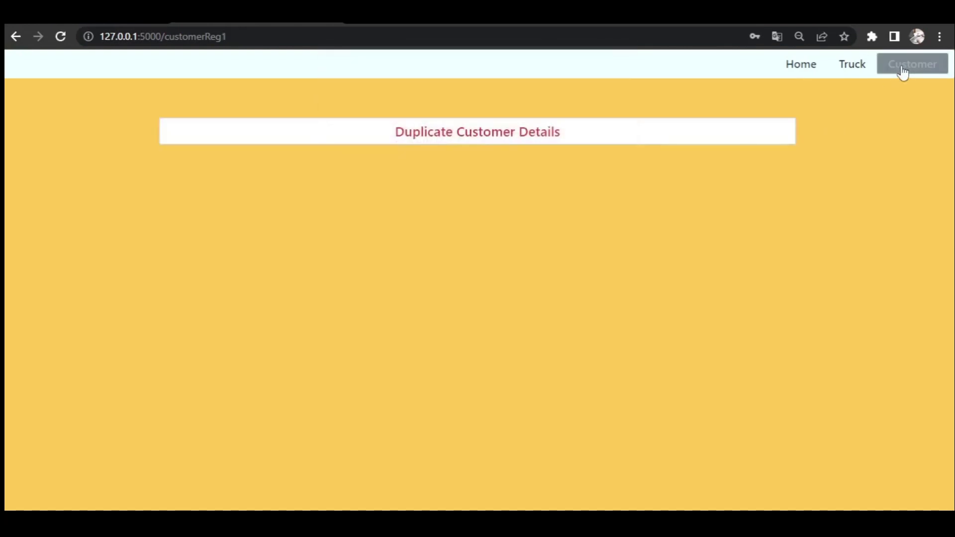
left_click(905, 65)
left_click(457, 159)
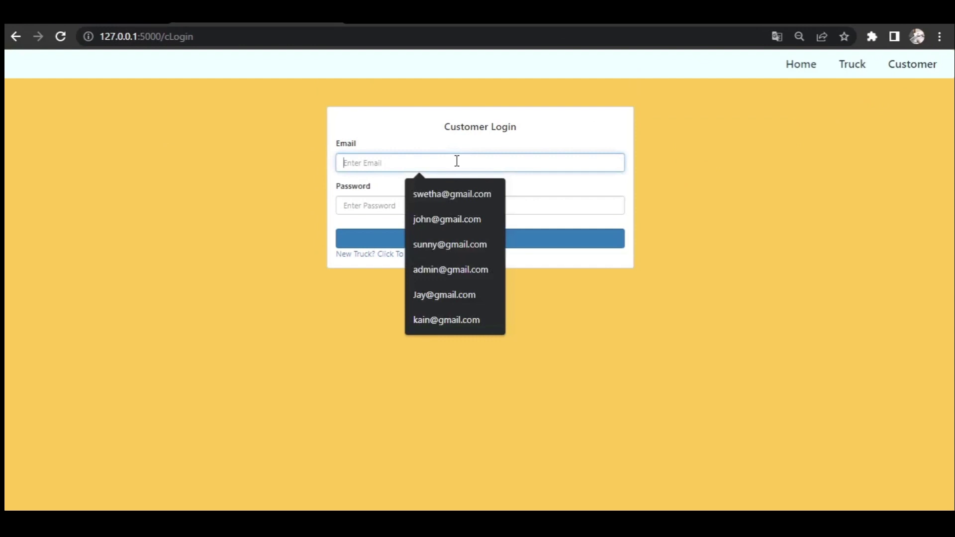
left_click(384, 255)
Step: Enter the new customer's name, e-mail, phone number and password
left_click(389, 145)
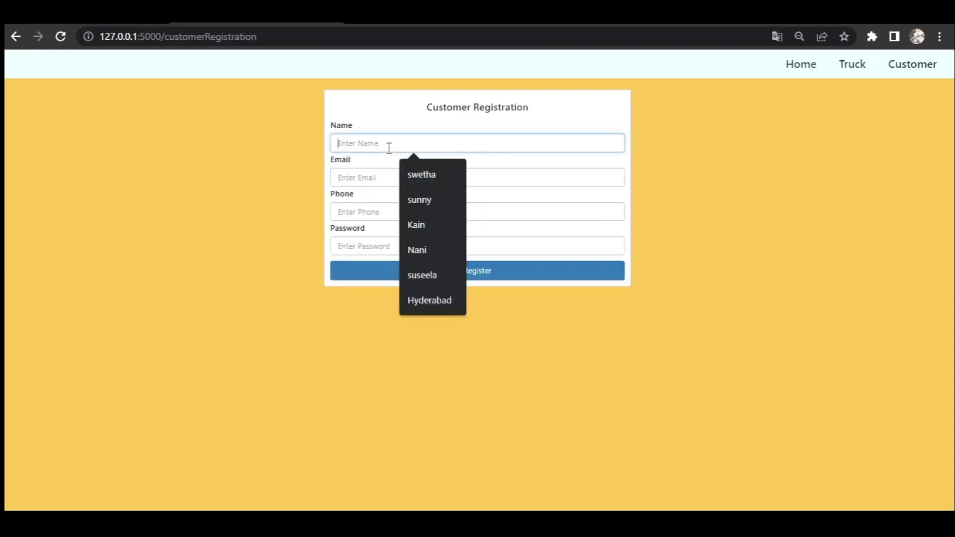
type("Ca")
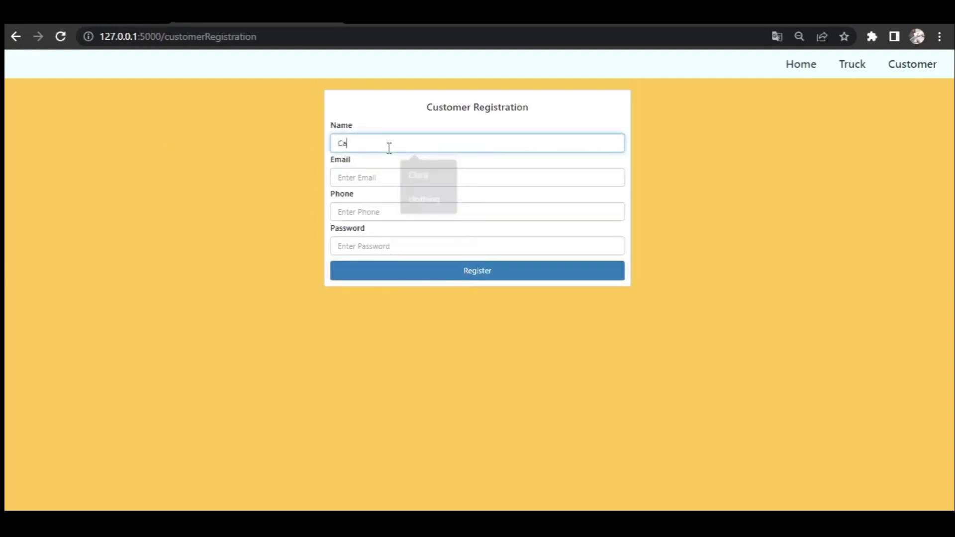
type("thy")
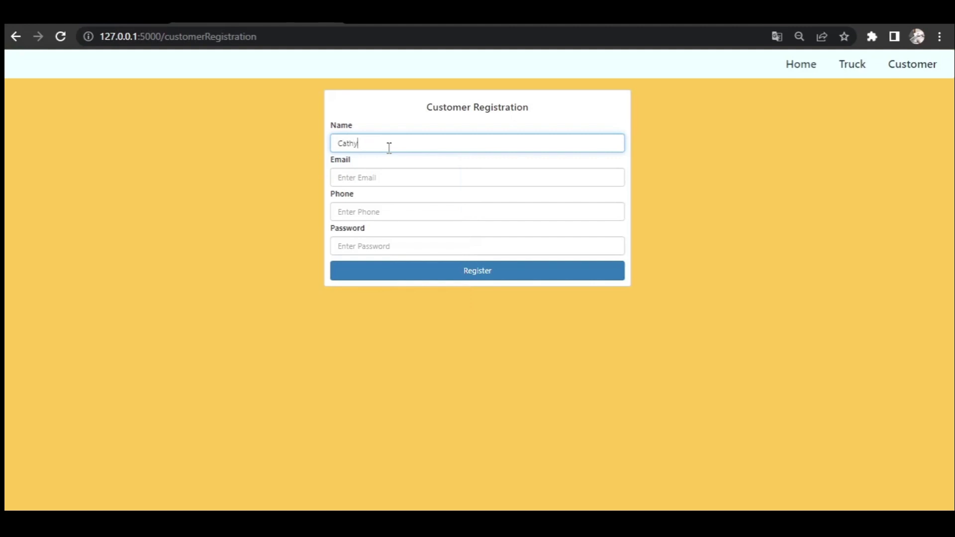
left_click(385, 178)
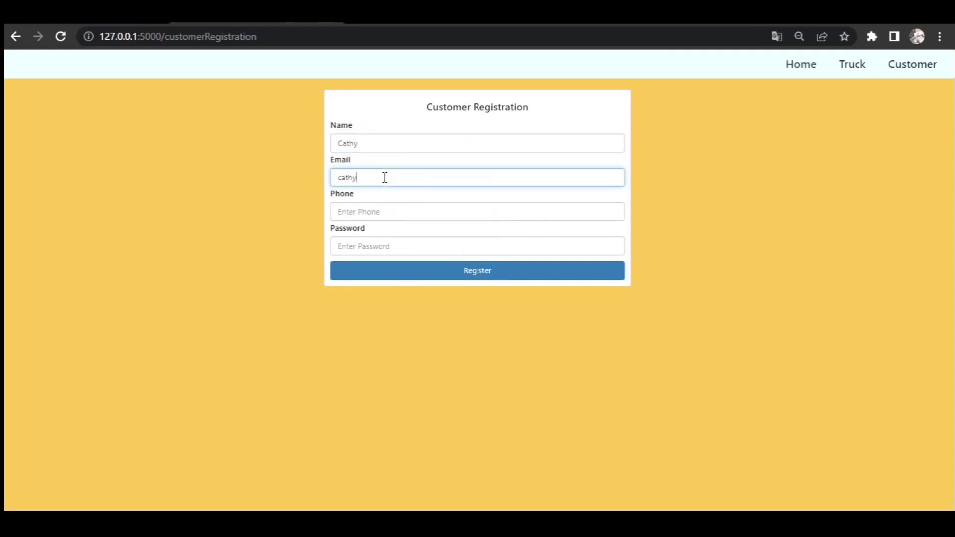
key("Tab")
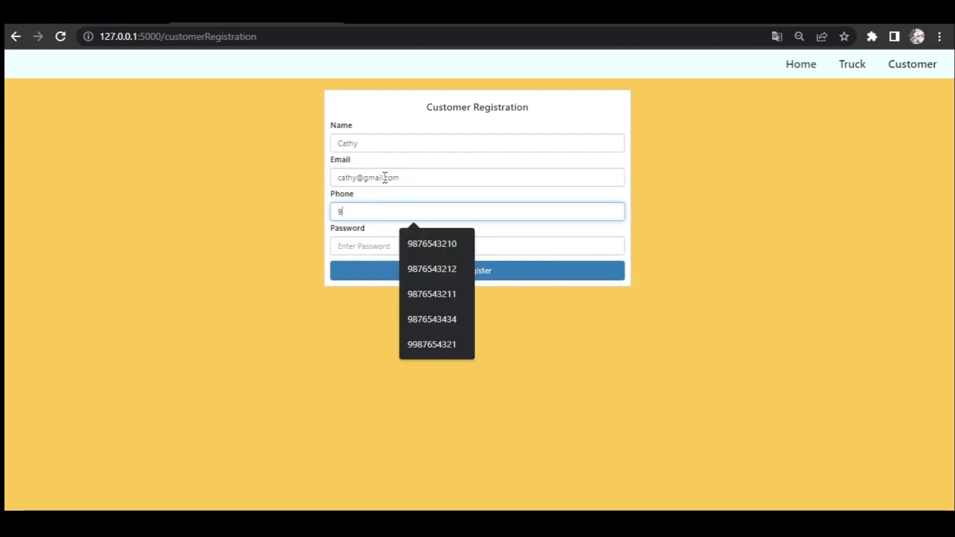
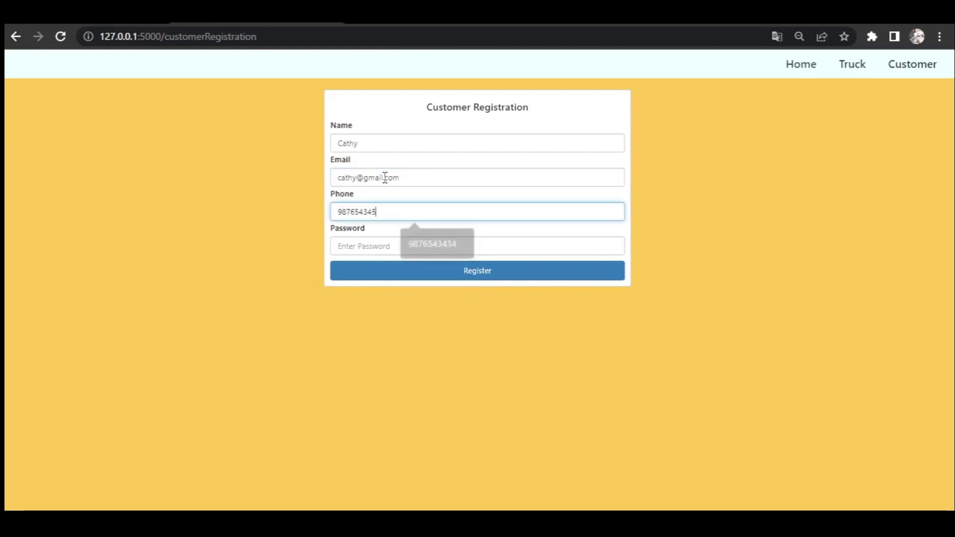
left_click(391, 245)
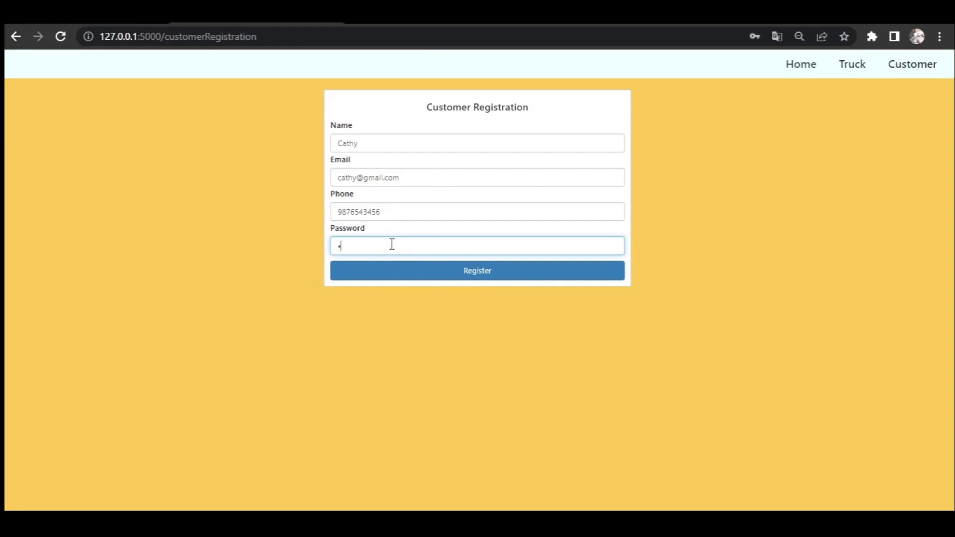
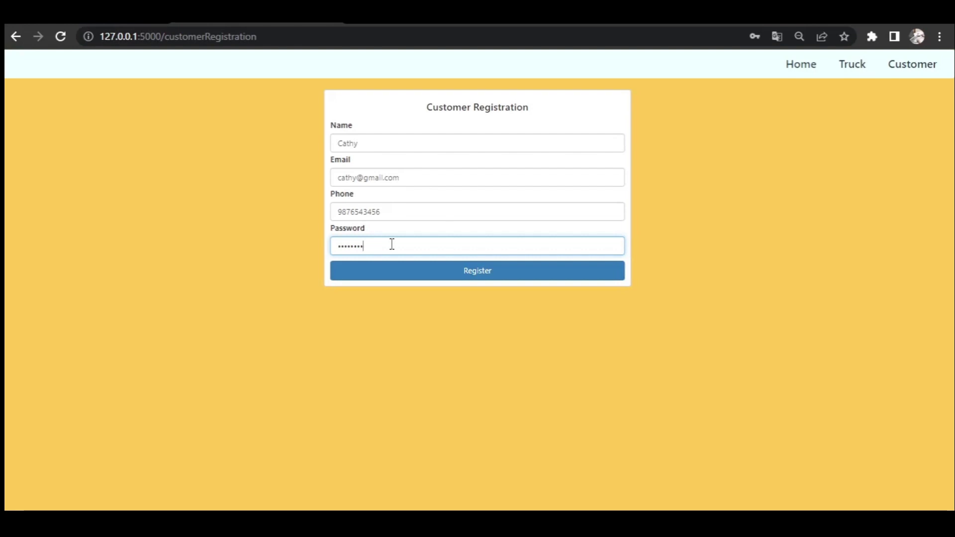
Step: Review the e-mail and phone entries, then submit the new customer registration
left_click(422, 178)
left_click(408, 216)
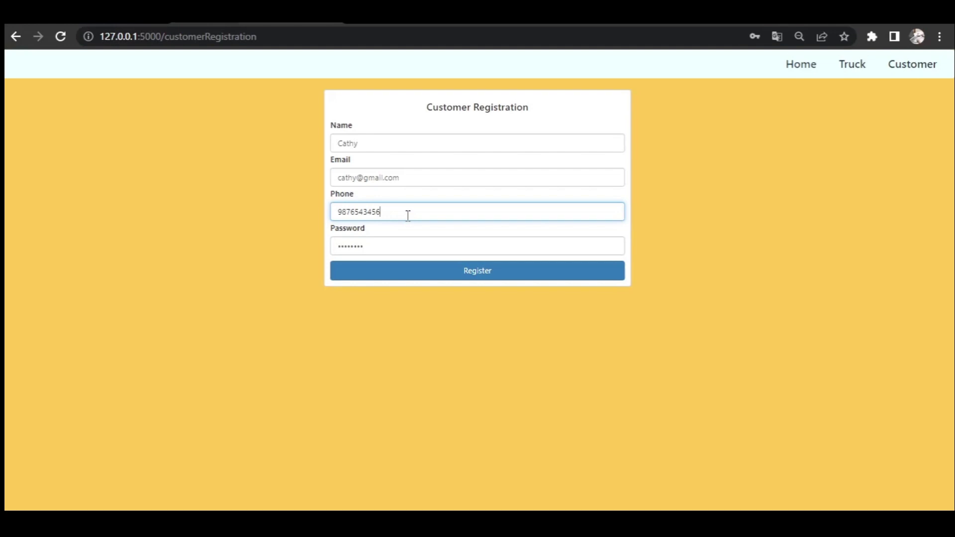
left_click(432, 279)
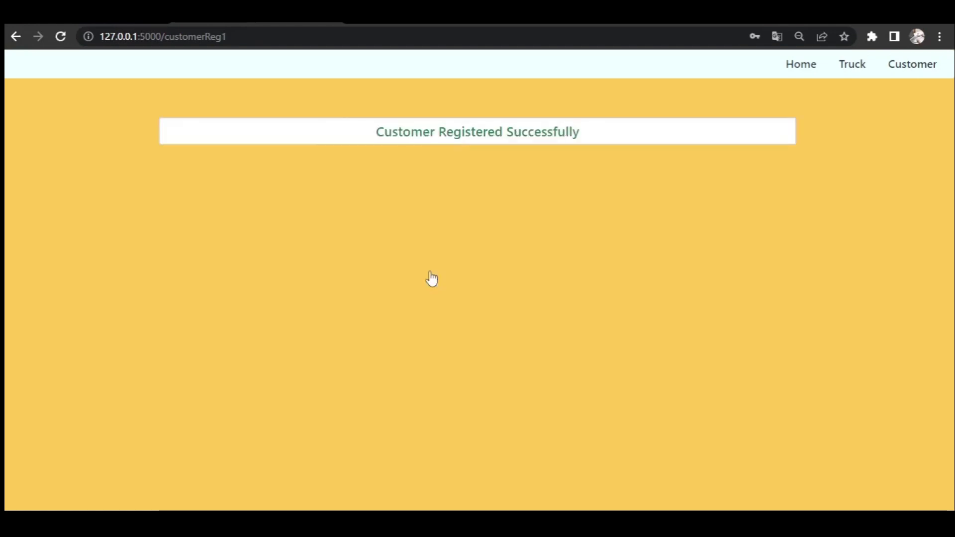
left_click(595, 227)
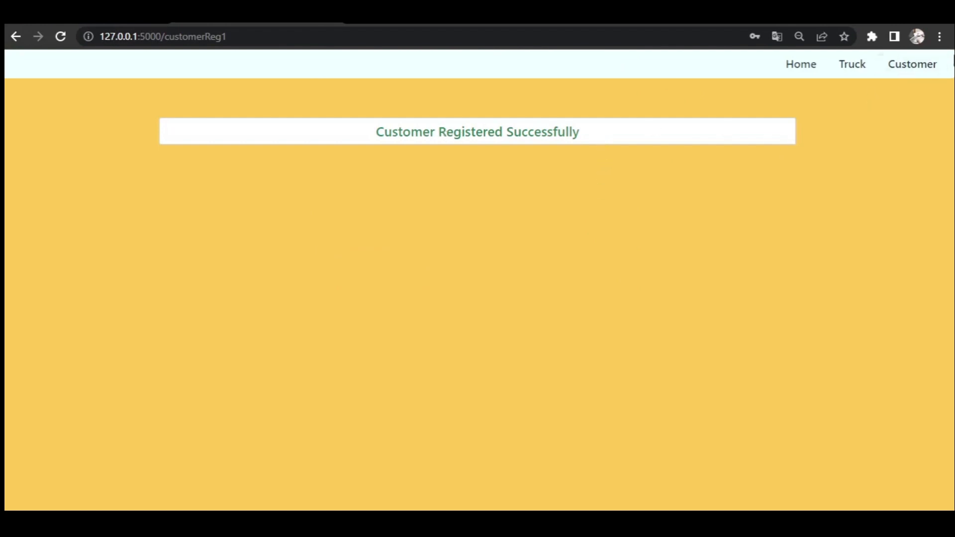
left_click(930, 61)
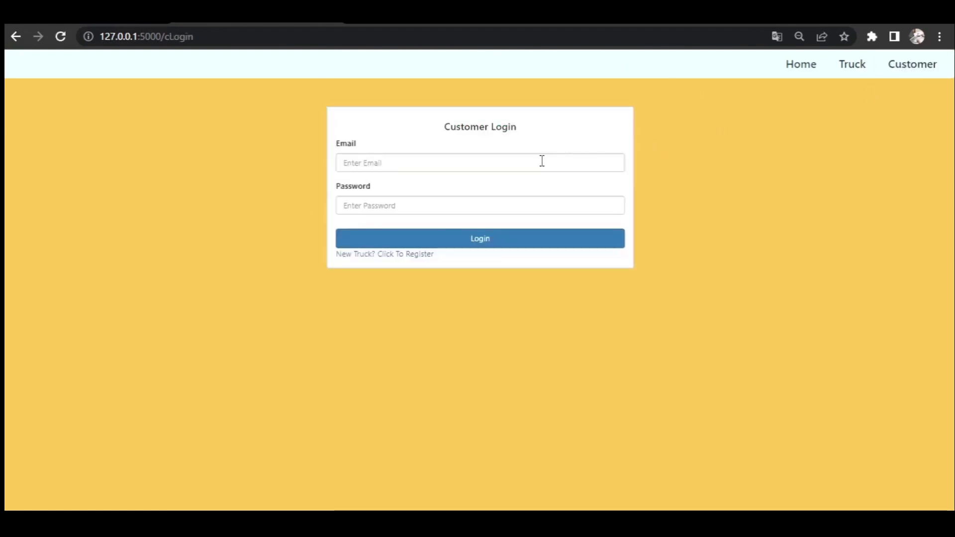
Step: Log in with the new customer's saved e-mail and password, dismissing the breached-password warning
left_click(542, 161)
key("Down")
key("Return")
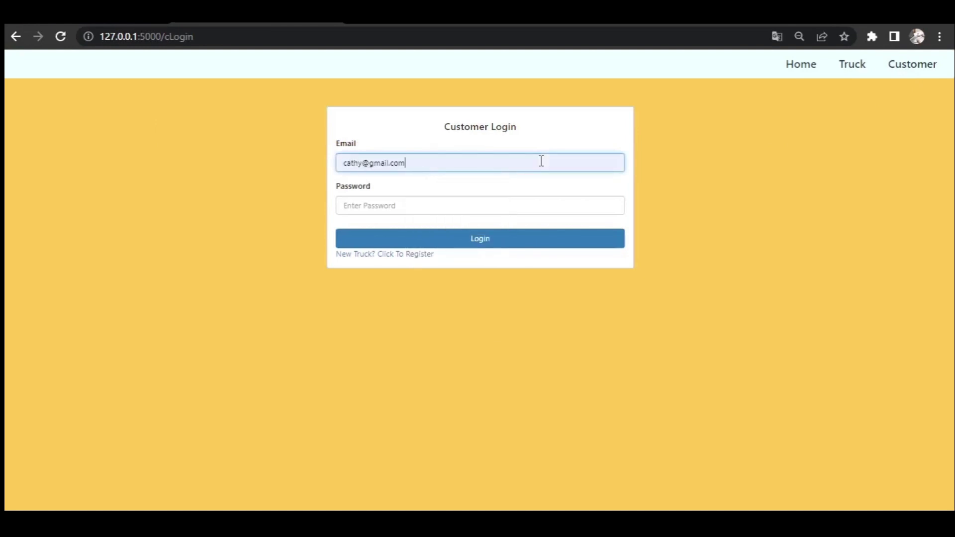
key("Tab")
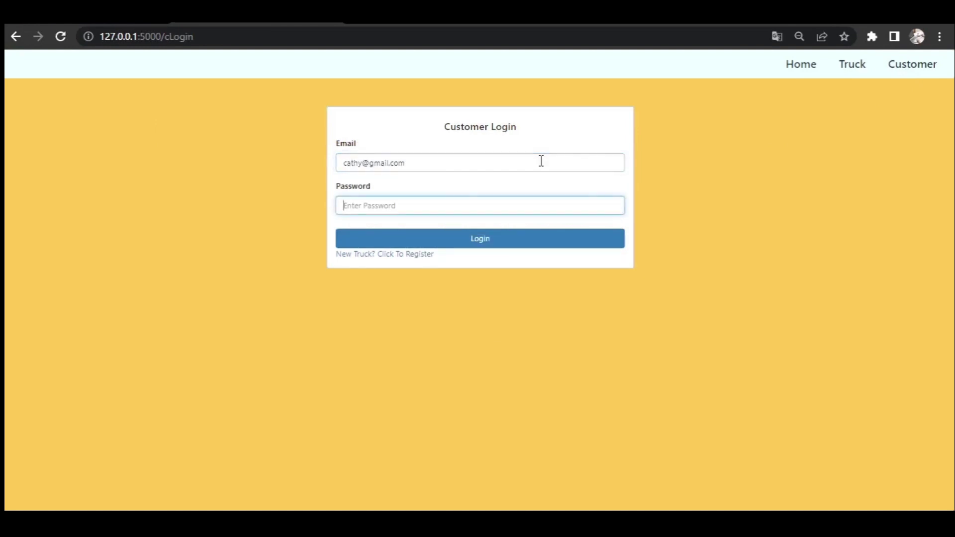
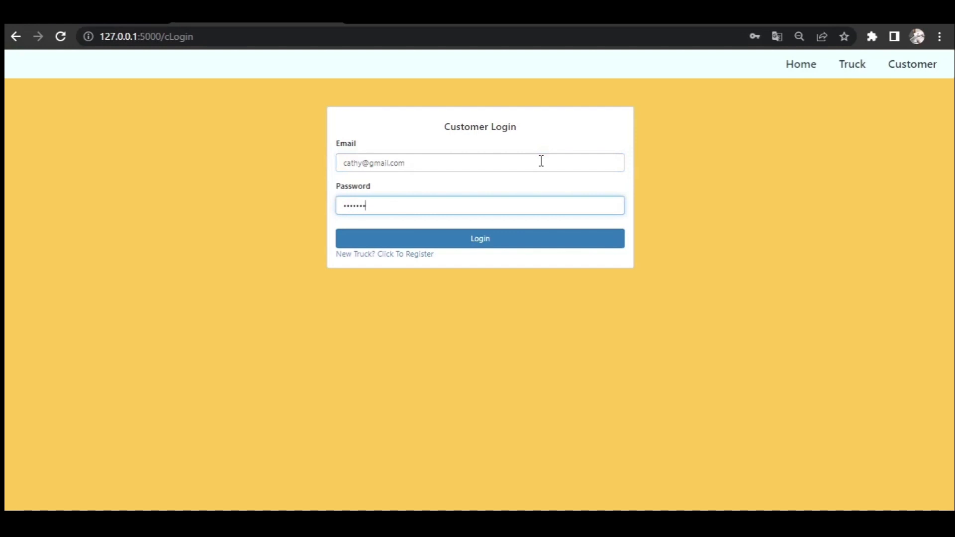
key("Return")
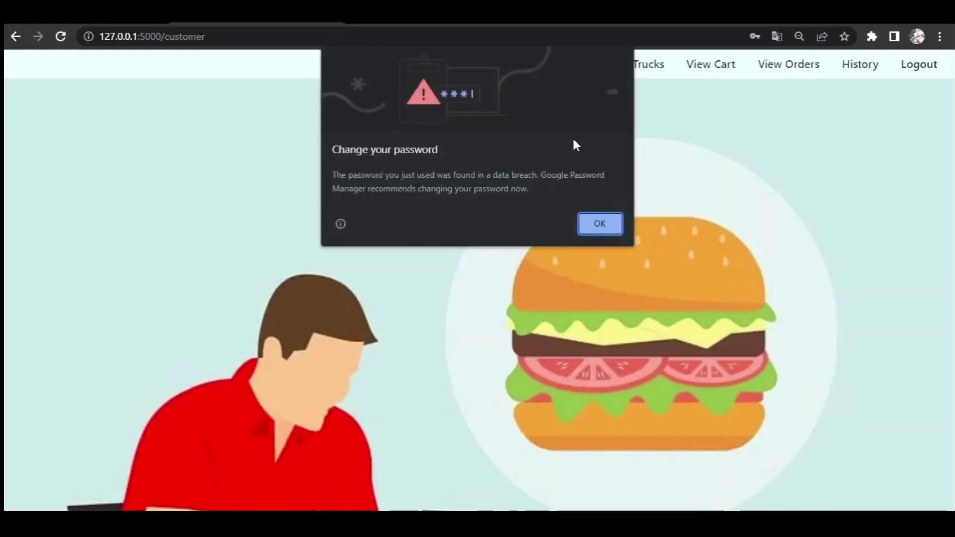
left_click(595, 233)
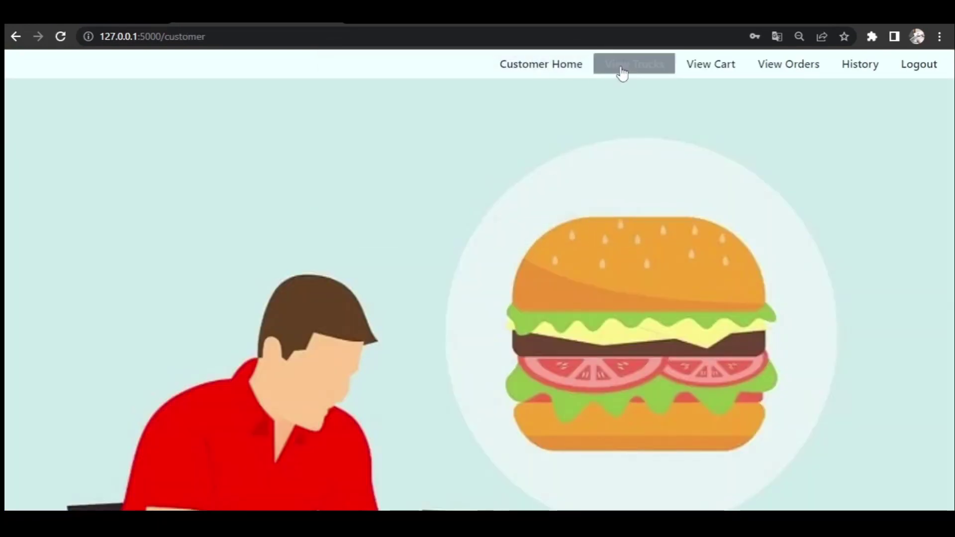
Step: Check the truck list ratings, browse the Tipsy Foods menu and cart, then return
left_click(621, 72)
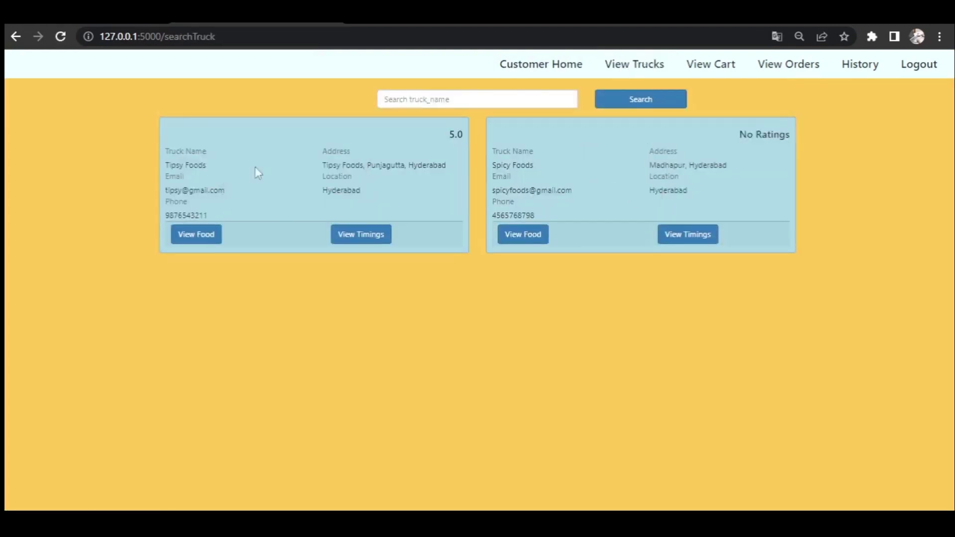
left_click_drag(207, 168, 151, 171)
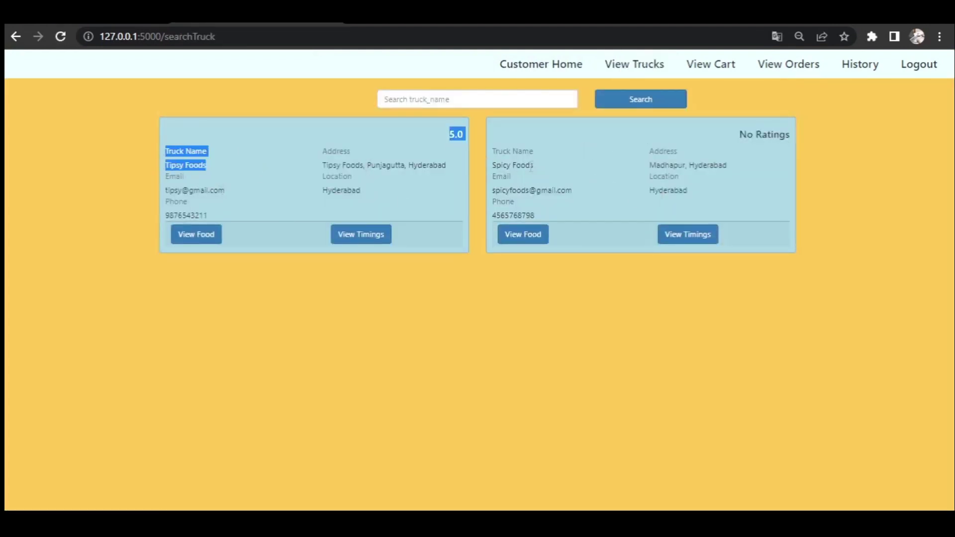
left_click_drag(542, 169, 491, 166)
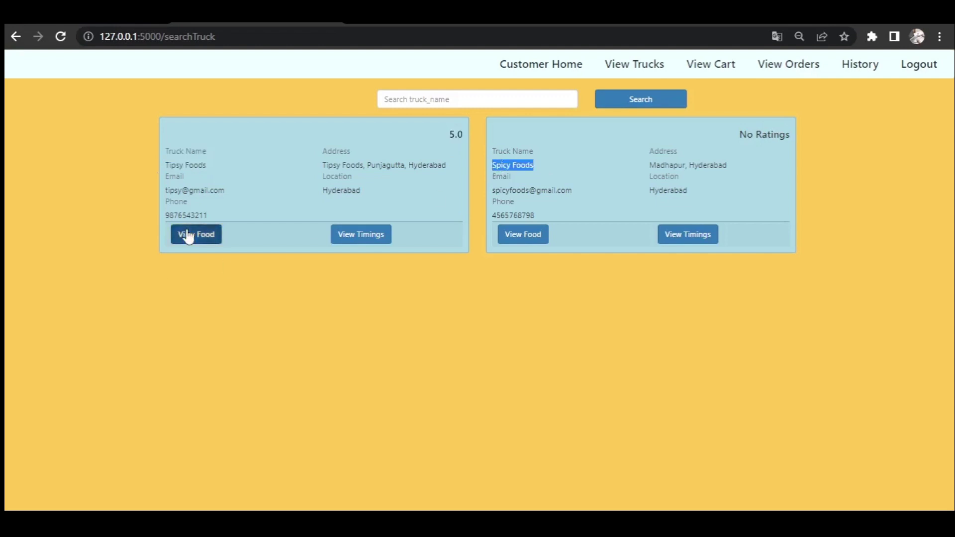
left_click(189, 237)
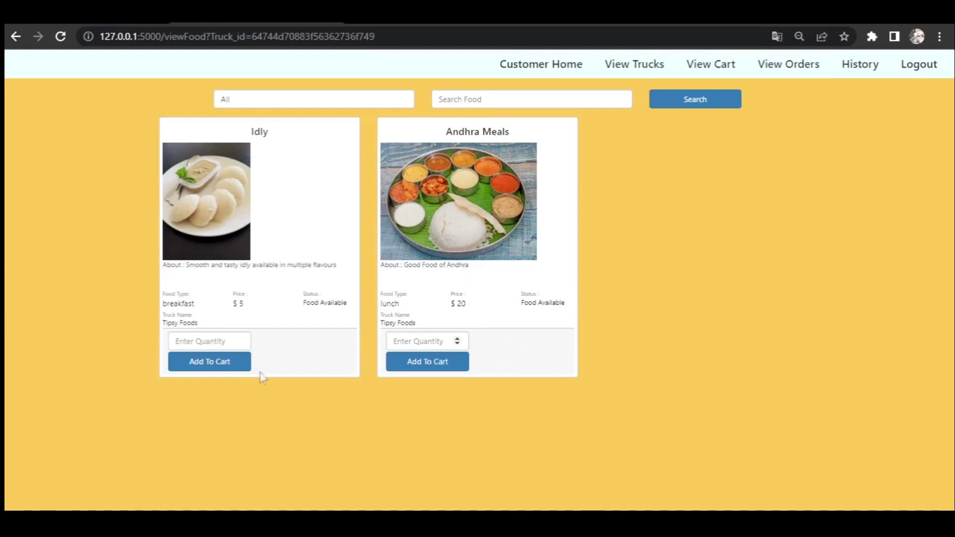
left_click(703, 68)
left_click(647, 65)
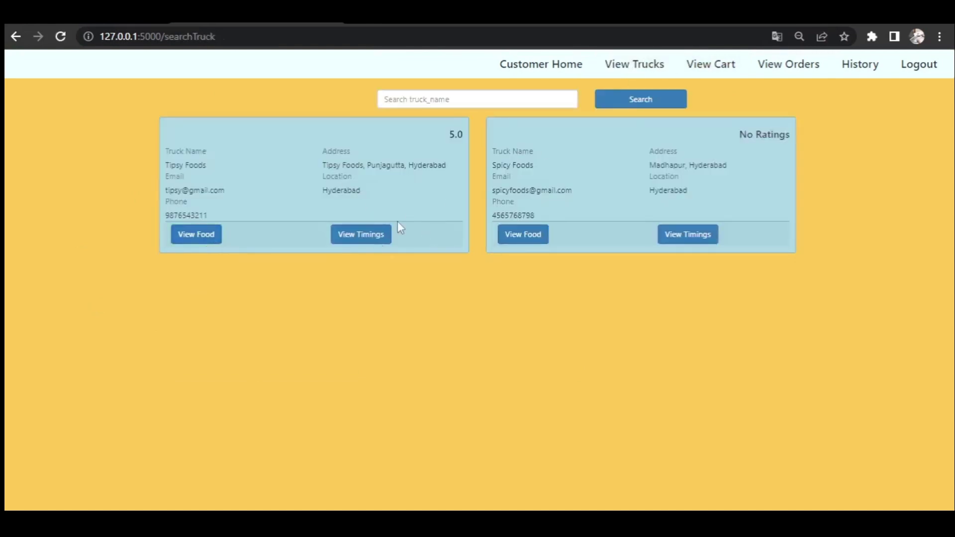
Step: Check the Tipsy Foods and Spicy Foods timings and menus, ending on the Tipsy Foods menu
left_click(371, 242)
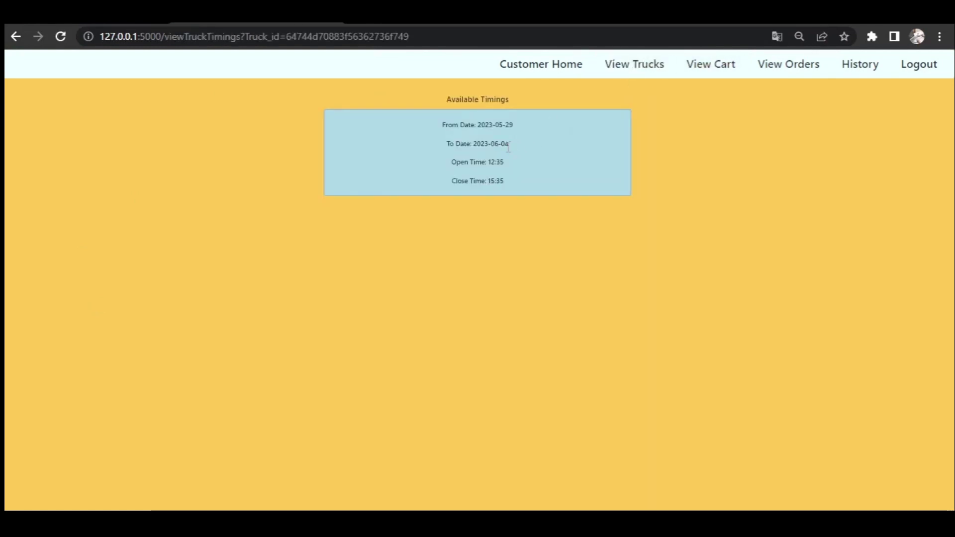
left_click_drag(505, 162, 492, 182)
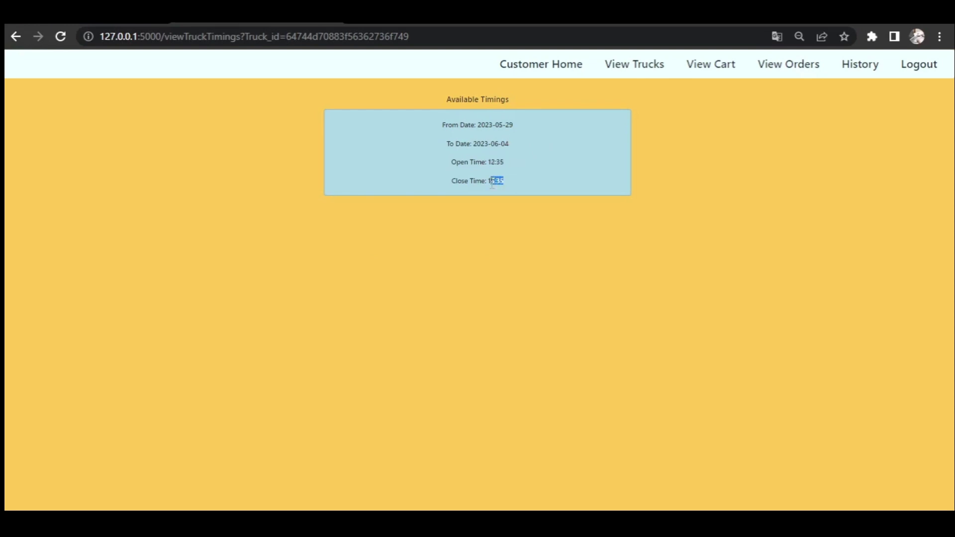
left_click(490, 183)
left_click(626, 67)
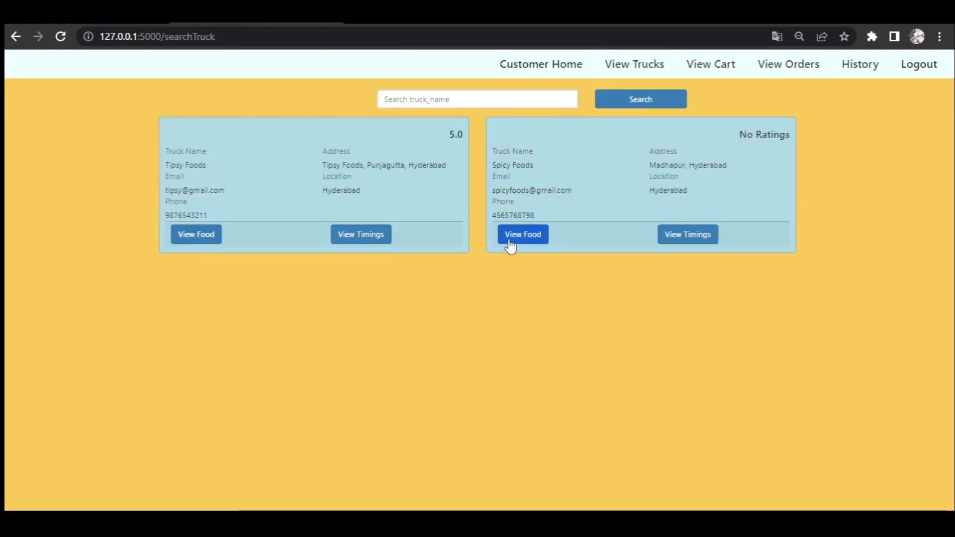
left_click(524, 236)
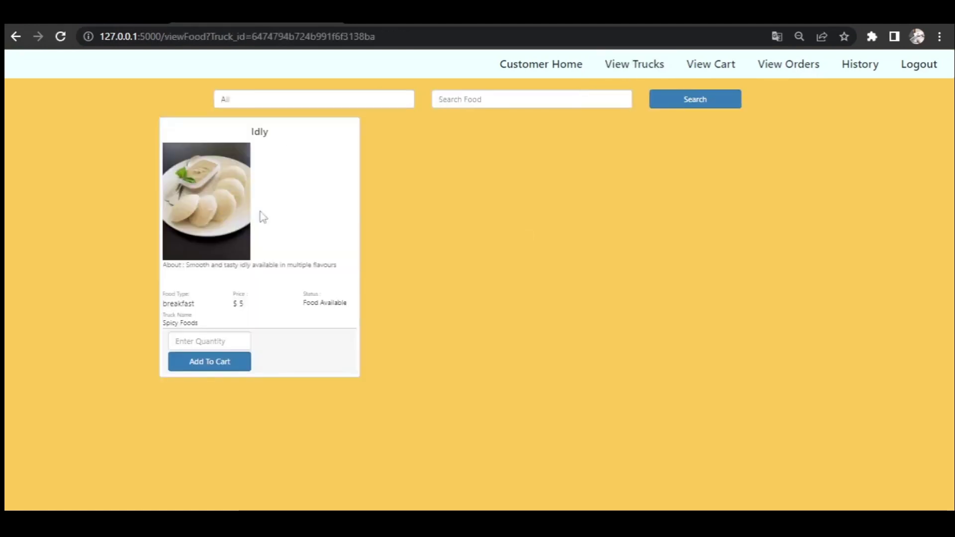
left_click(635, 72)
left_click(684, 238)
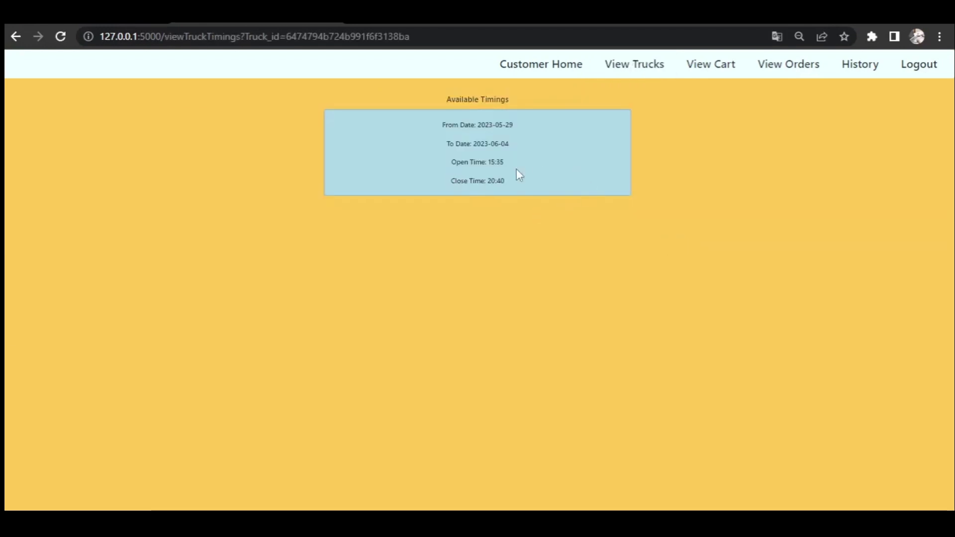
left_click(652, 68)
left_click(204, 240)
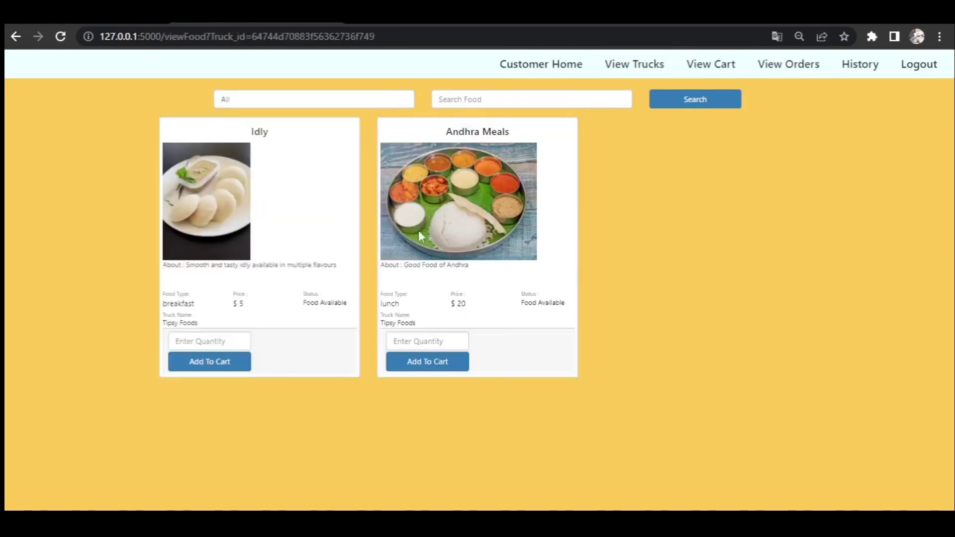
Step: Add one Idly to the cart, then remove it from the cart
left_click(205, 343)
type("1")
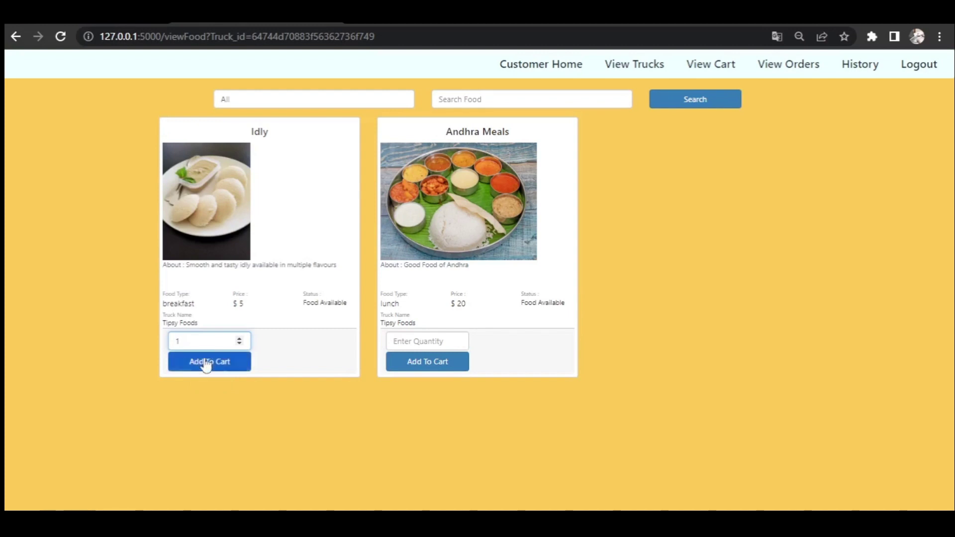
left_click(205, 367)
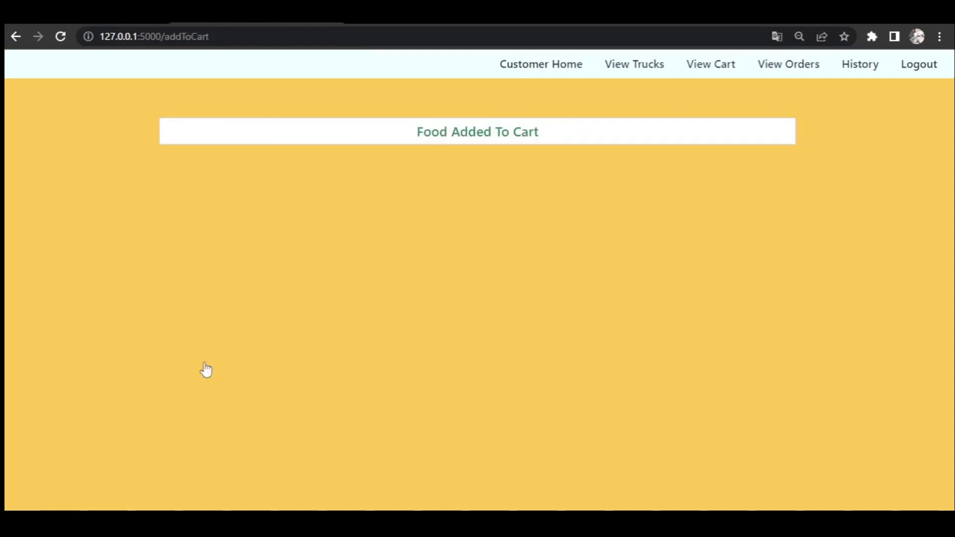
left_click(702, 70)
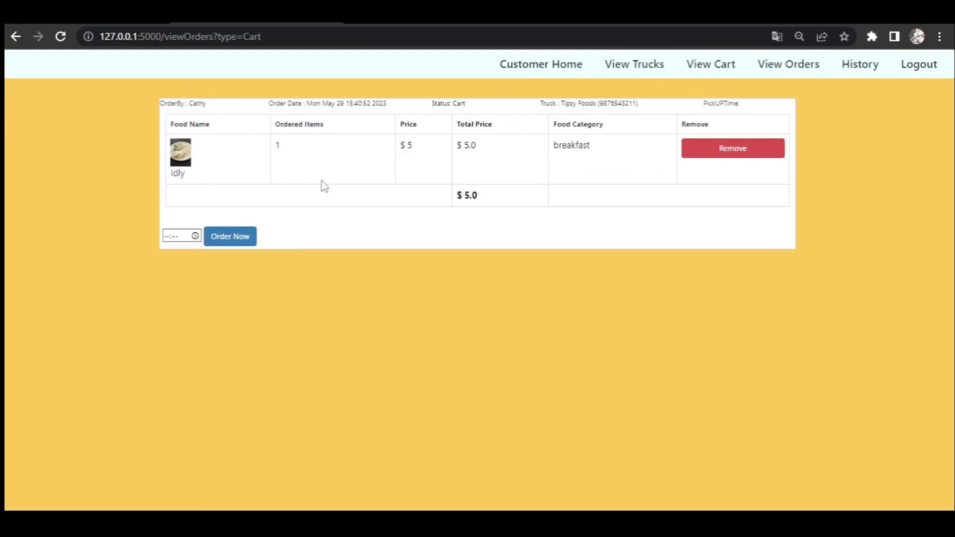
left_click(713, 157)
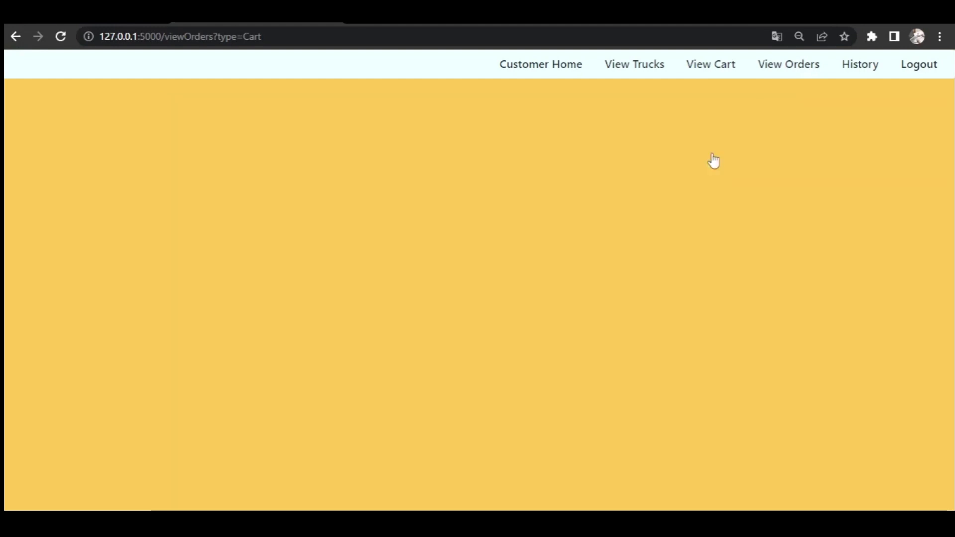
Step: Re-add one Idly from Tipsy Foods and review the $5.0 cart
left_click(623, 73)
left_click(204, 240)
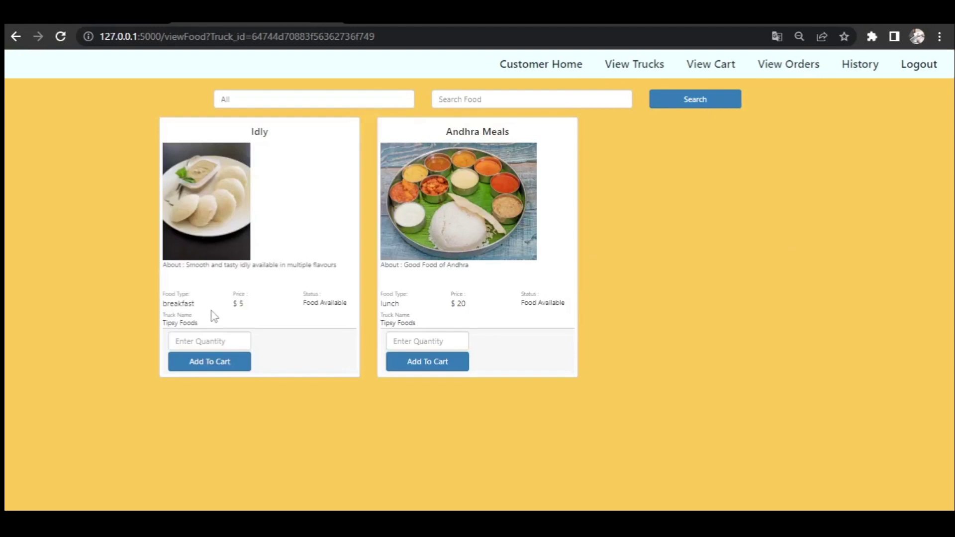
left_click(220, 337)
type("1")
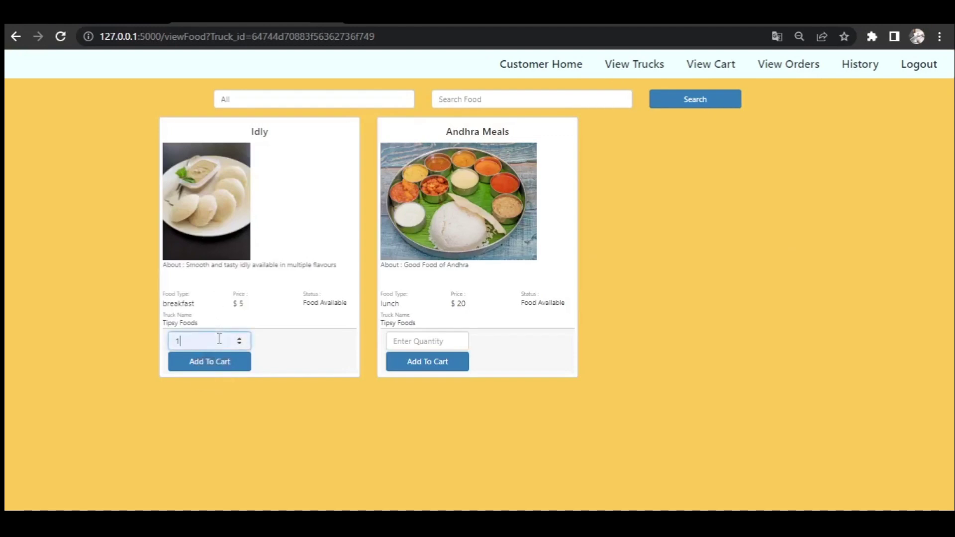
left_click(215, 362)
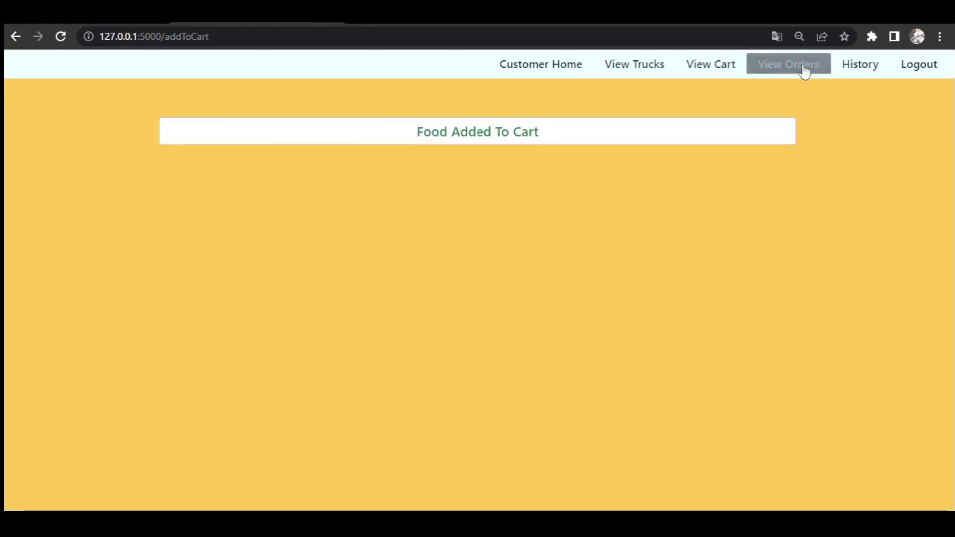
left_click(727, 71)
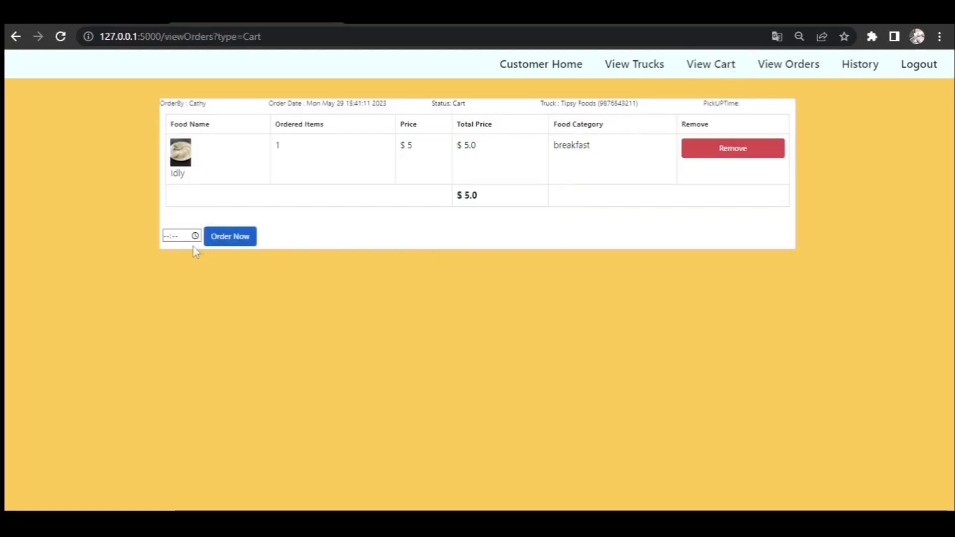
left_click(195, 237)
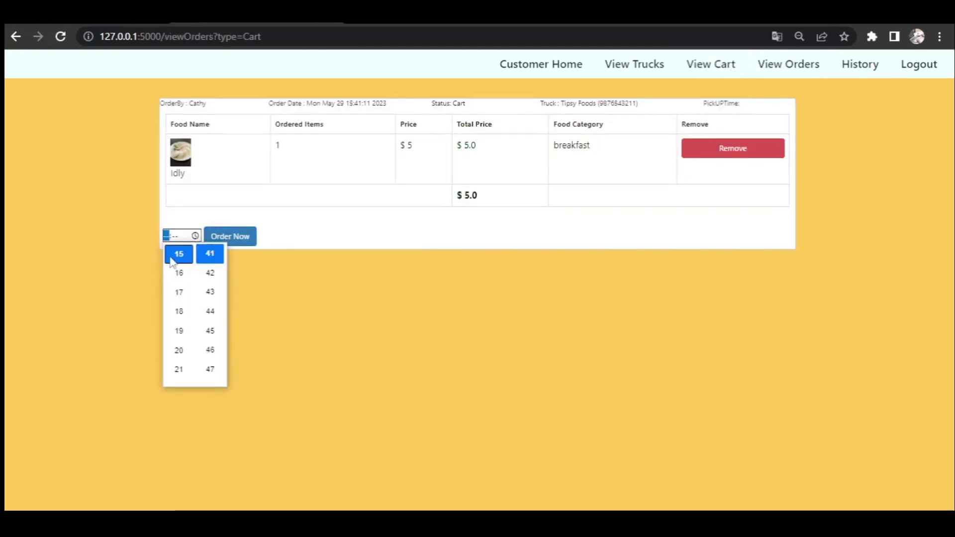
scroll(185, 271, "up", 3)
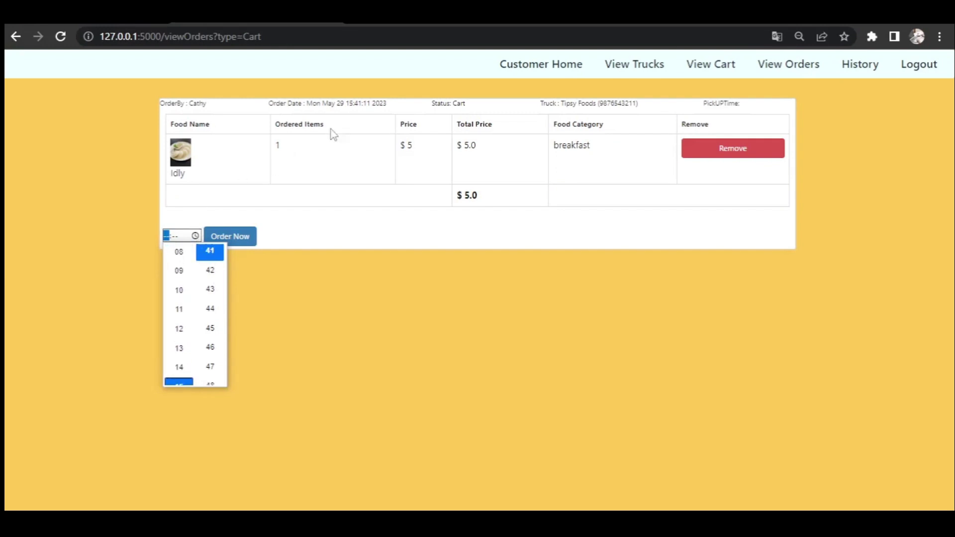
left_click(635, 65)
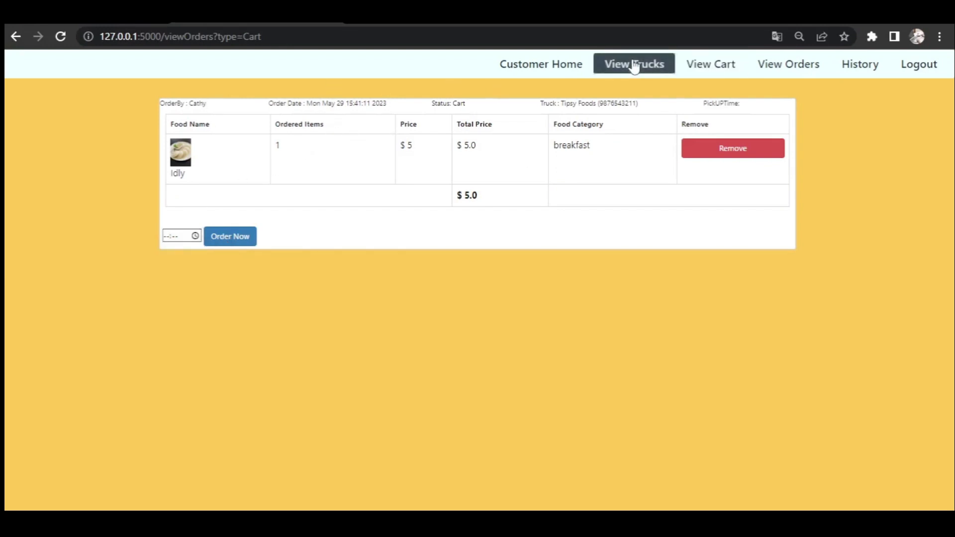
Step: Remove the earlier Idly from the cart
left_click(529, 237)
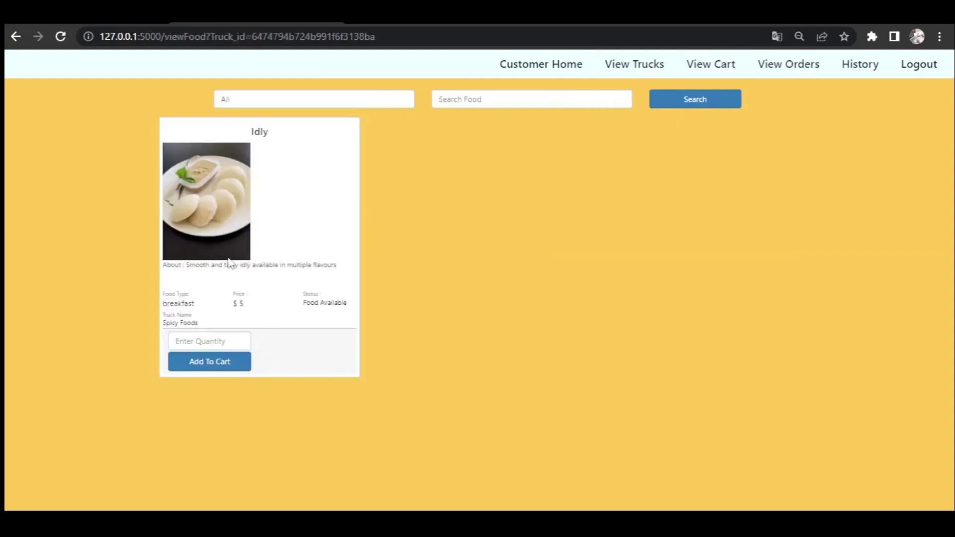
left_click(221, 339)
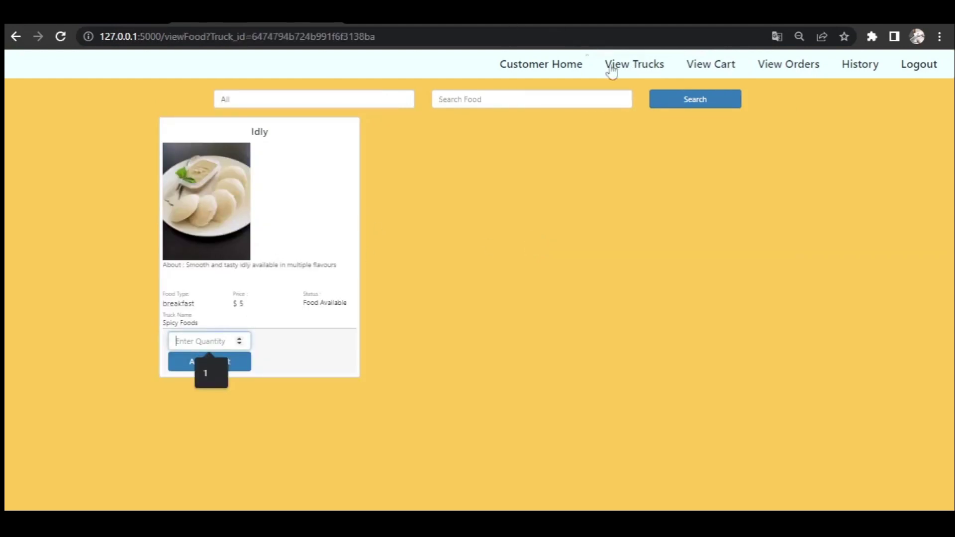
left_click(713, 73)
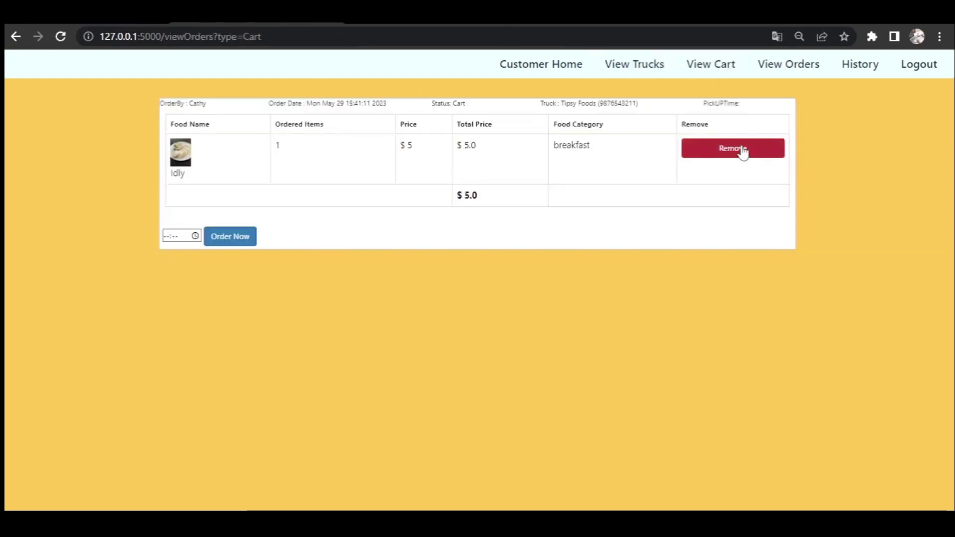
left_click(742, 152)
Step: Add one Idly from the Spicy Foods menu to the cart
left_click(622, 68)
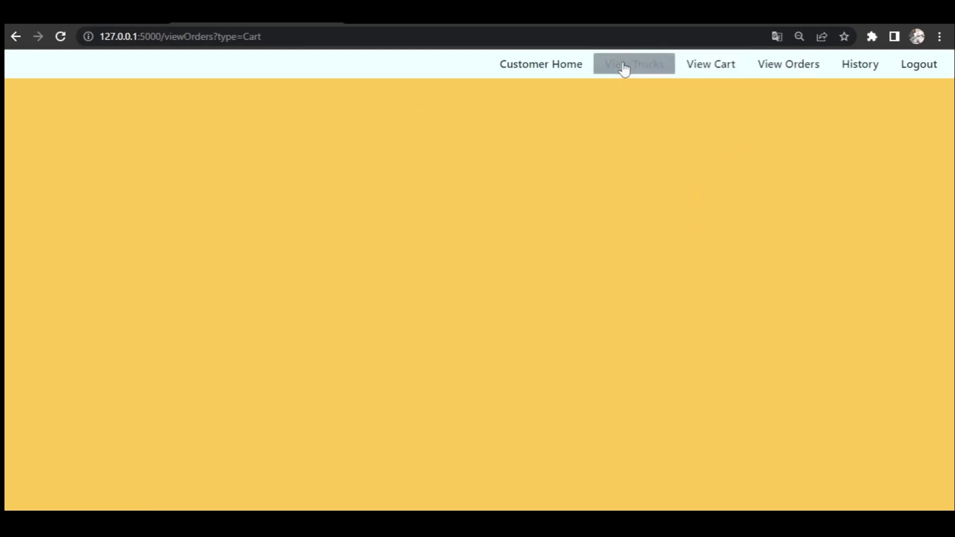
left_click(539, 238)
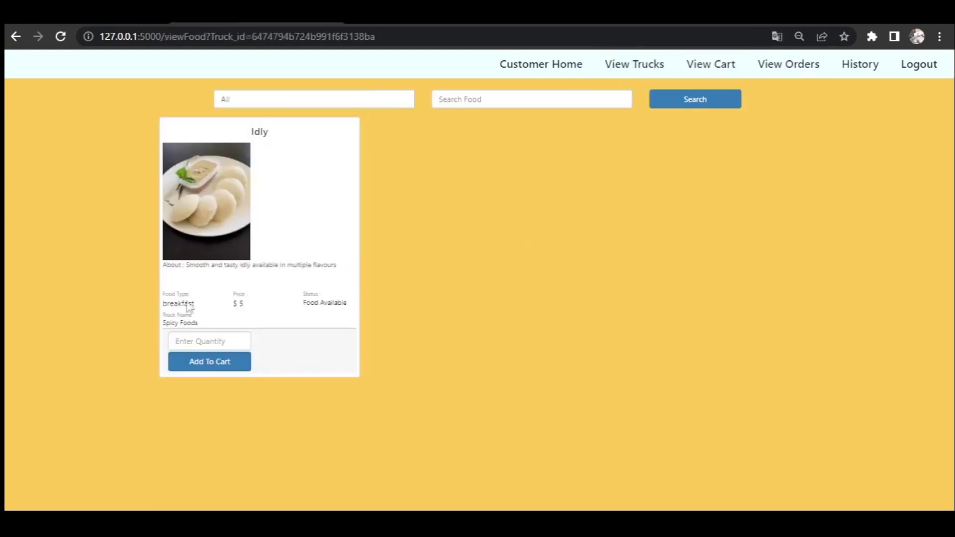
left_click(199, 340)
type("1")
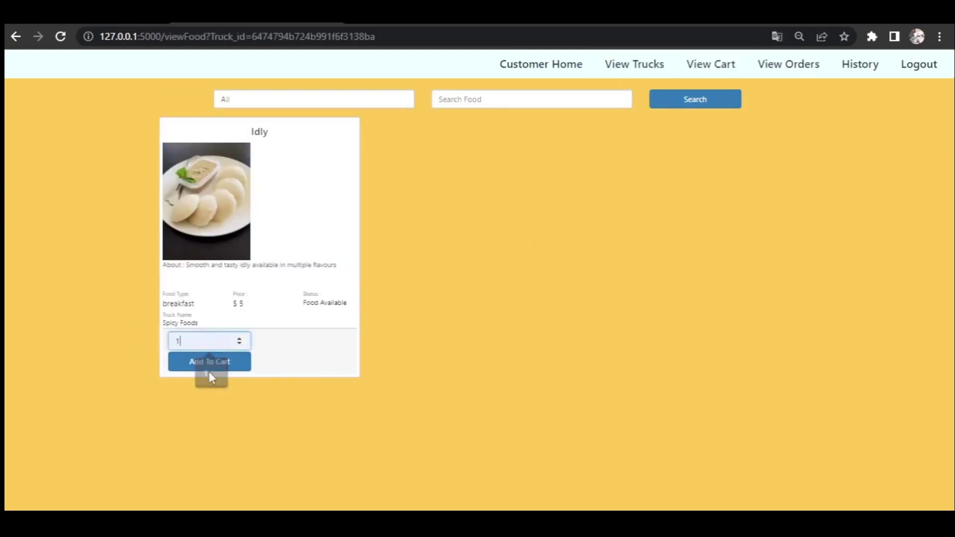
left_click(222, 366)
left_click(719, 63)
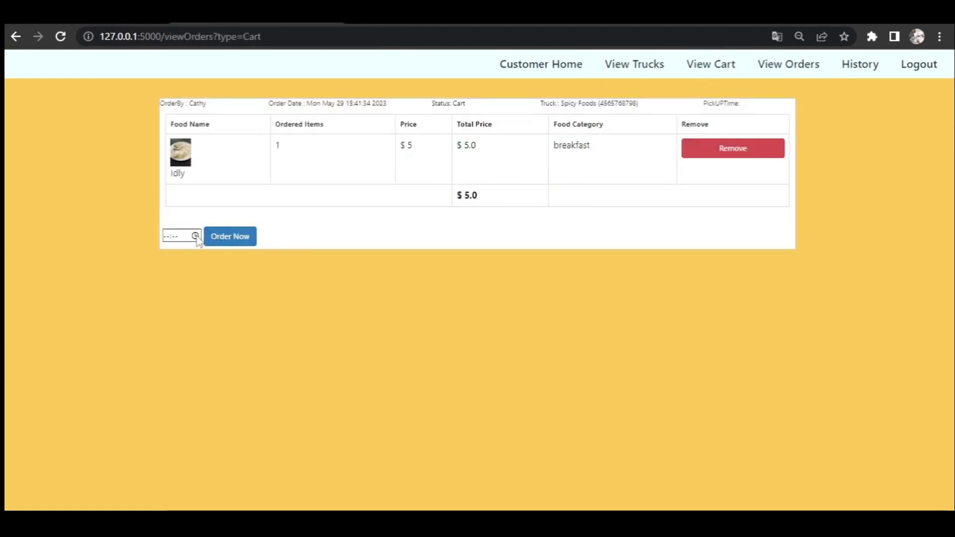
Step: Set the Idly order's pickup time to 15:45
left_click(195, 236)
left_click(179, 254)
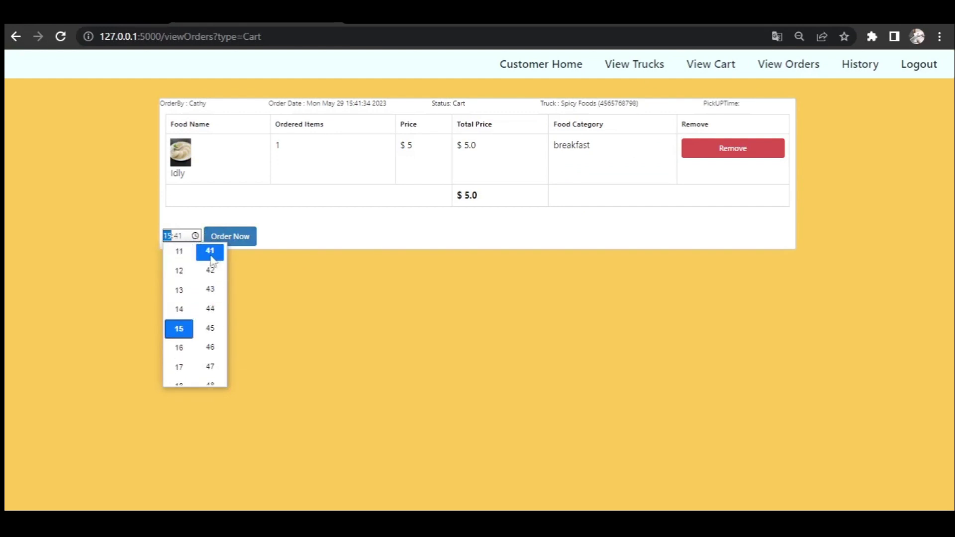
left_click(210, 328)
Step: Place the Idly order to reach the $5.0 payment form, then go back to the truck list
left_click(245, 251)
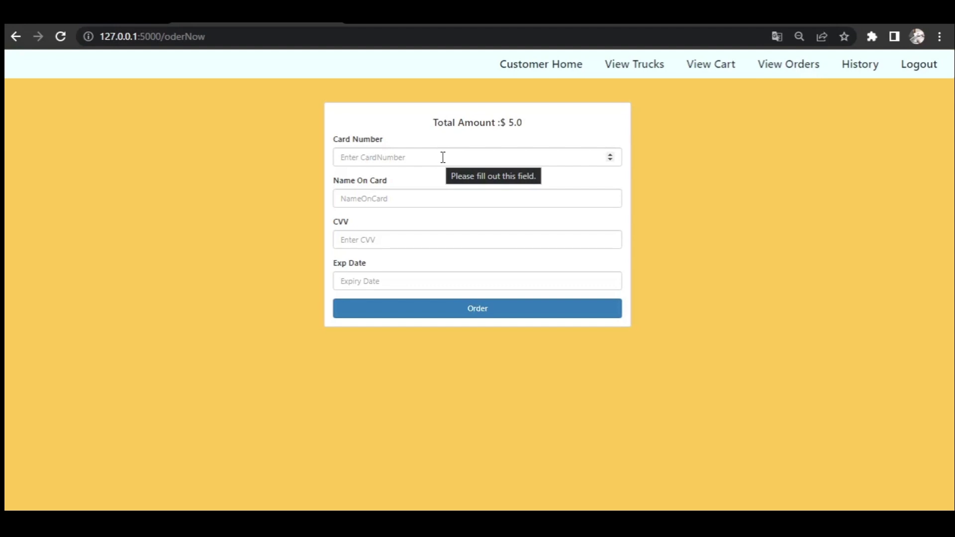
left_click(631, 73)
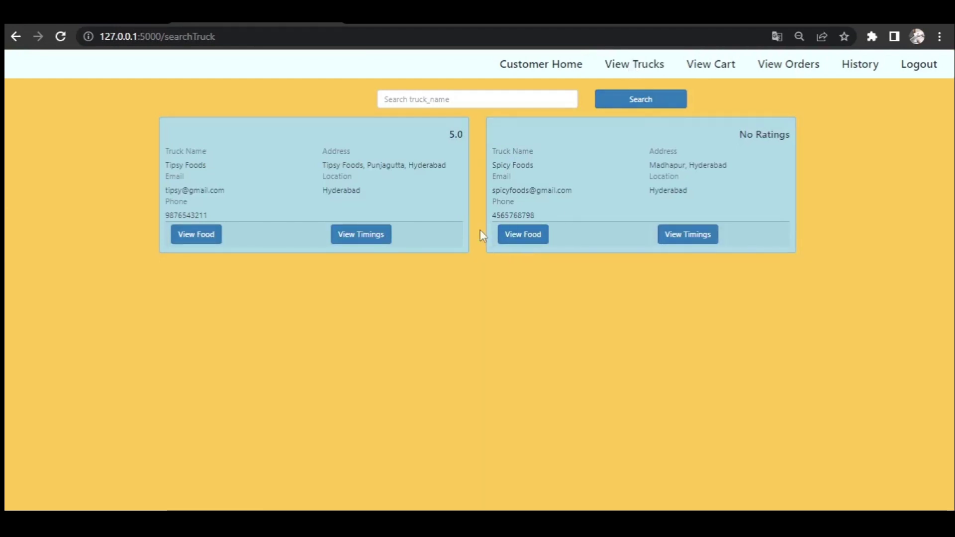
Step: Check Tipsy Foods' 12:35–15:35 opening hours, then reopen its menu
left_click(213, 240)
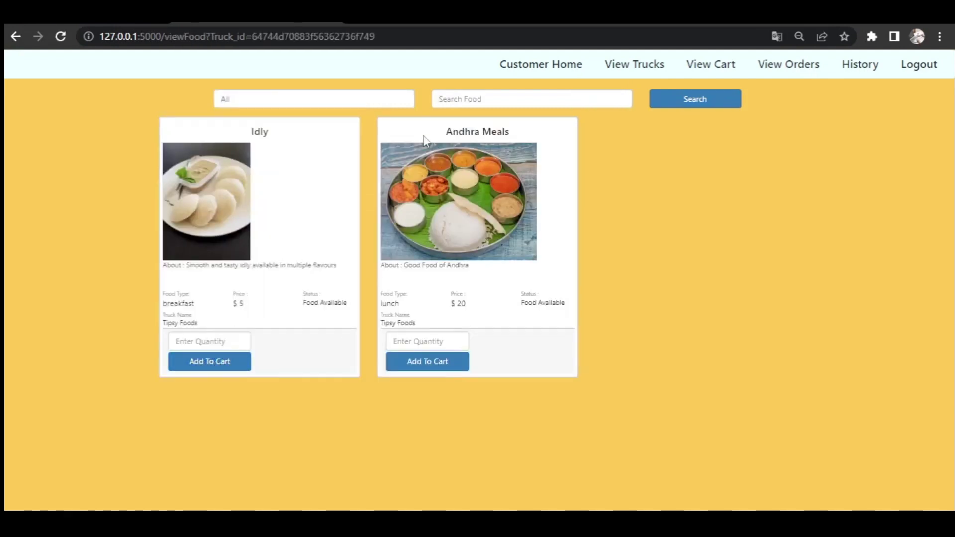
left_click(632, 70)
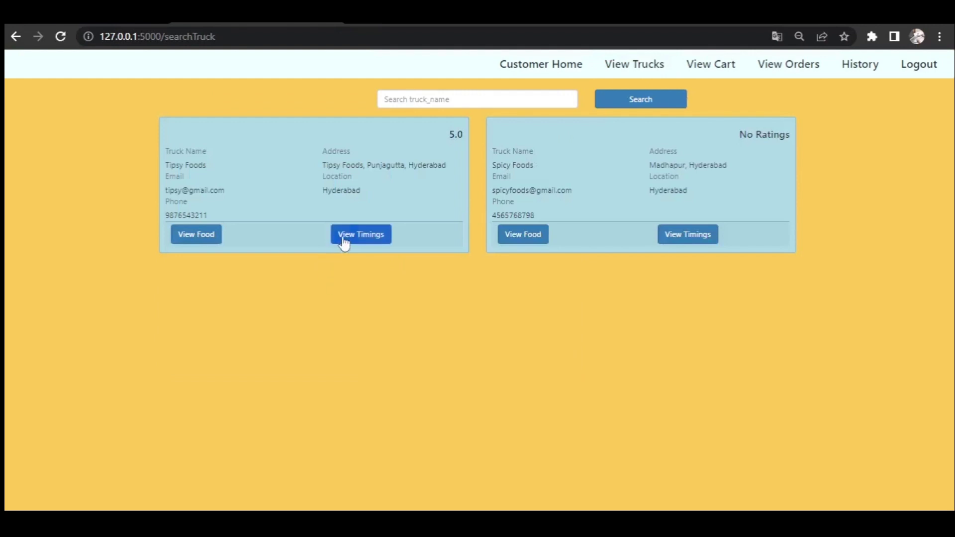
left_click(344, 243)
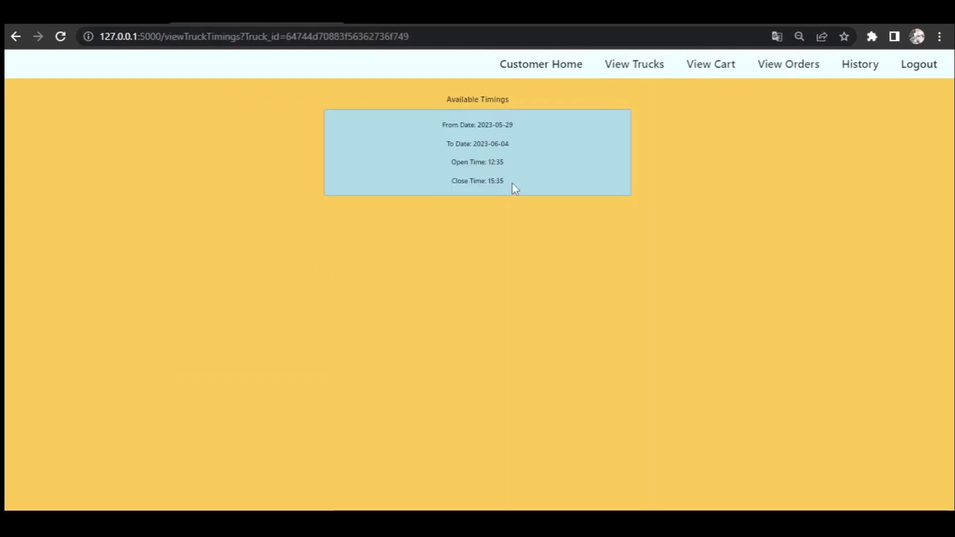
left_click_drag(512, 183, 486, 182)
left_click(545, 151)
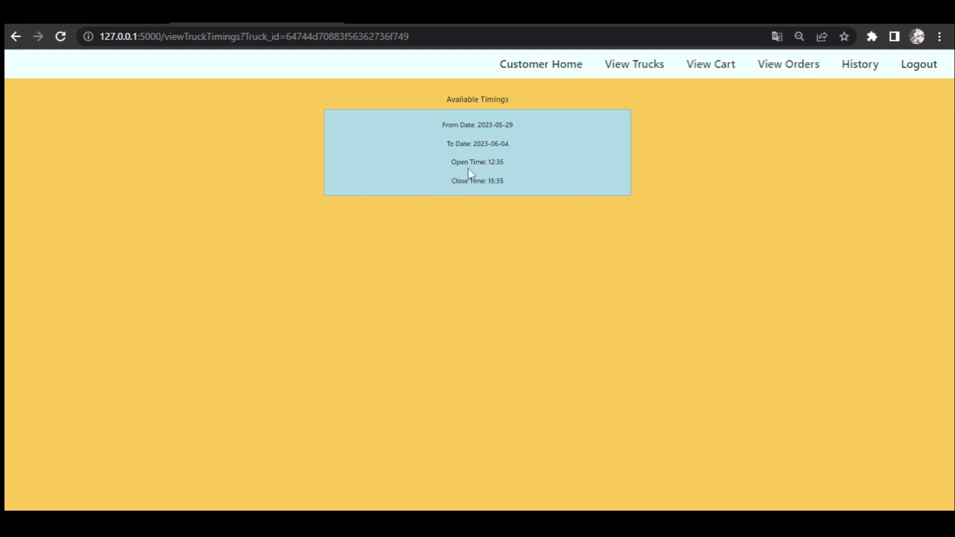
left_click(630, 66)
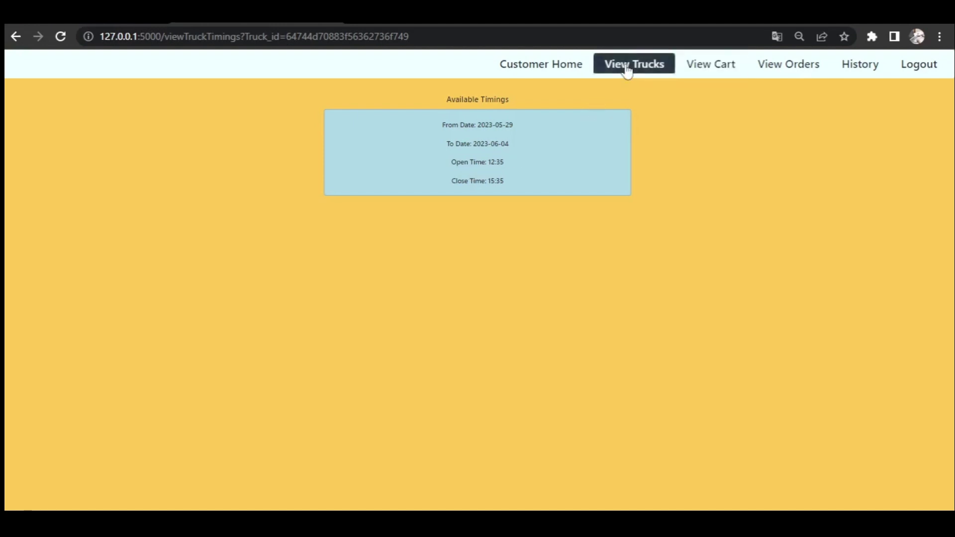
left_click(197, 237)
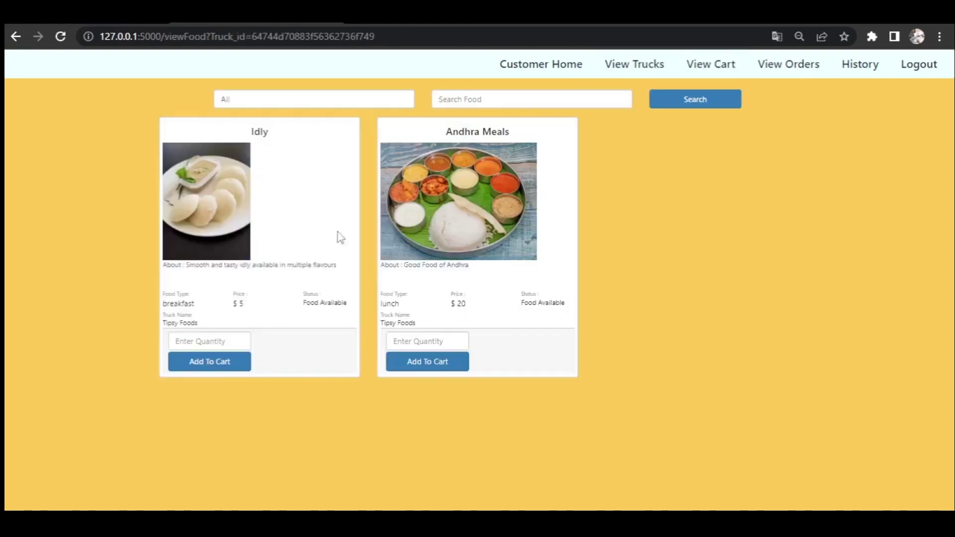
Step: Add one Andhra Meals to the cart and try ordering it for 15:43 pickup
left_click(426, 343)
left_click(431, 368)
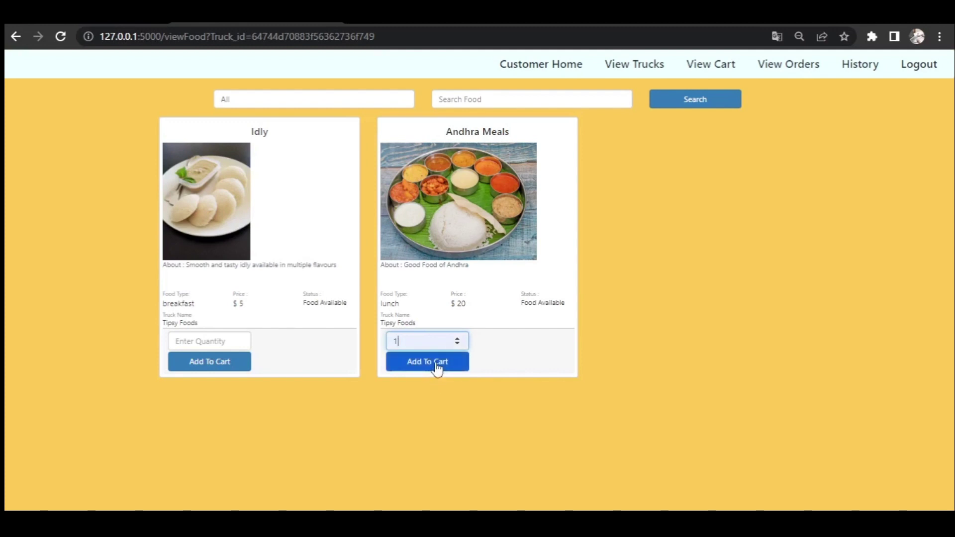
left_click(436, 366)
left_click(698, 64)
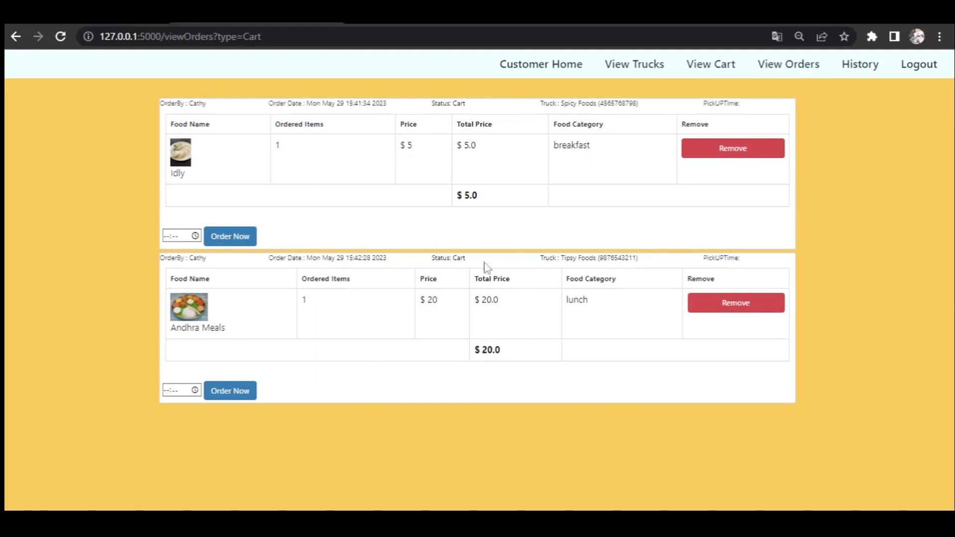
left_click(195, 392)
left_click(211, 266)
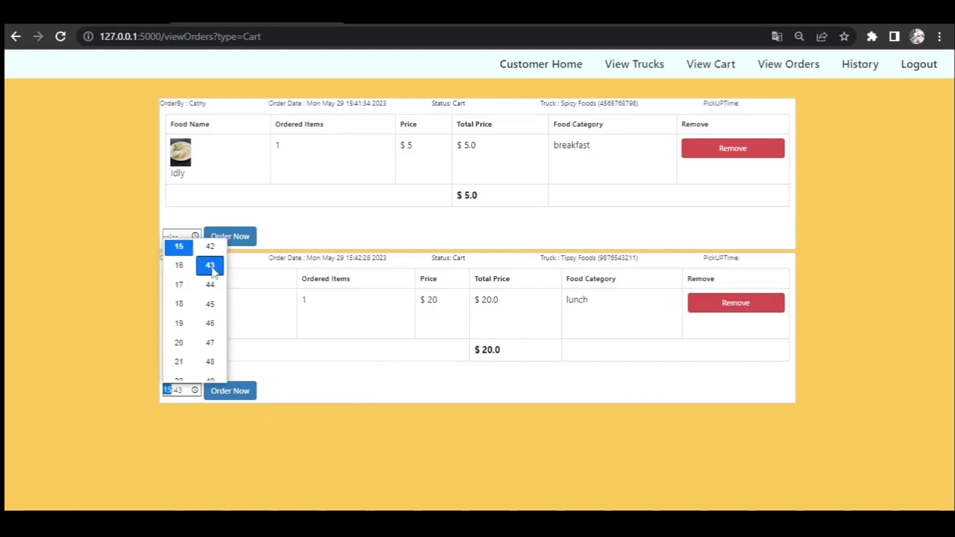
left_click(228, 393)
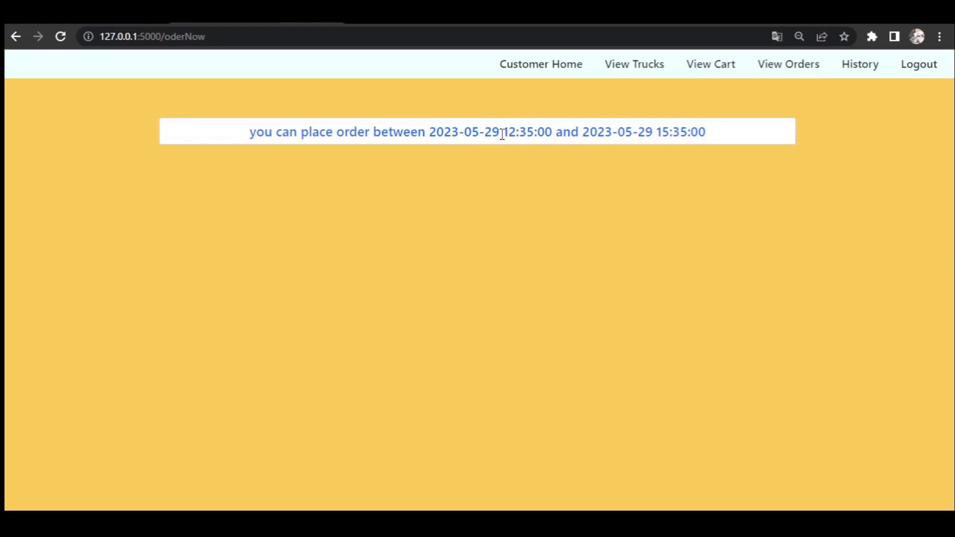
Step: Read the 12:35–15:35 ordering window in the refusal message, then return to the cart
left_click_drag(502, 133, 708, 139)
left_click(708, 139)
left_click_drag(506, 126, 547, 126)
left_click_drag(658, 130, 710, 132)
left_click(710, 133)
left_click(698, 70)
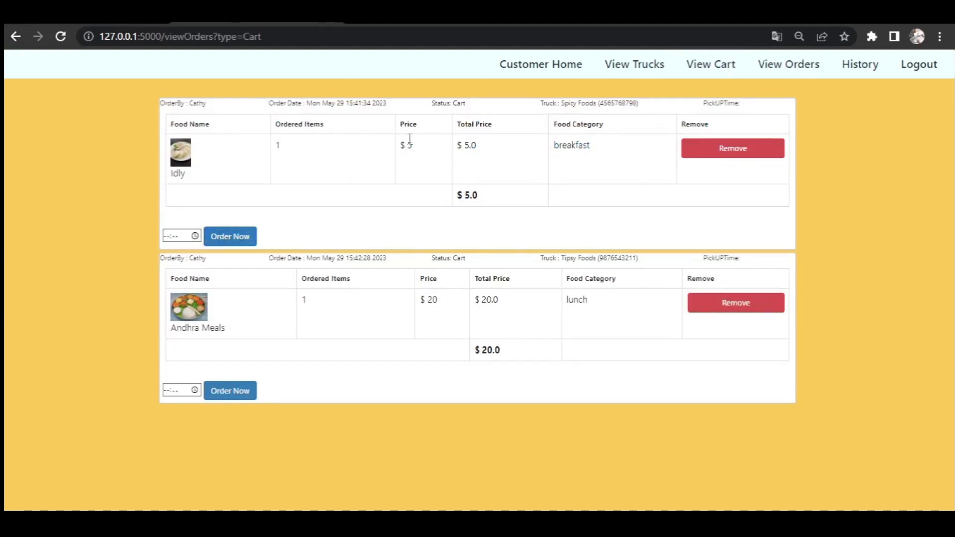
Step: Place the Idly order with a 15:45 pickup time
left_click(195, 236)
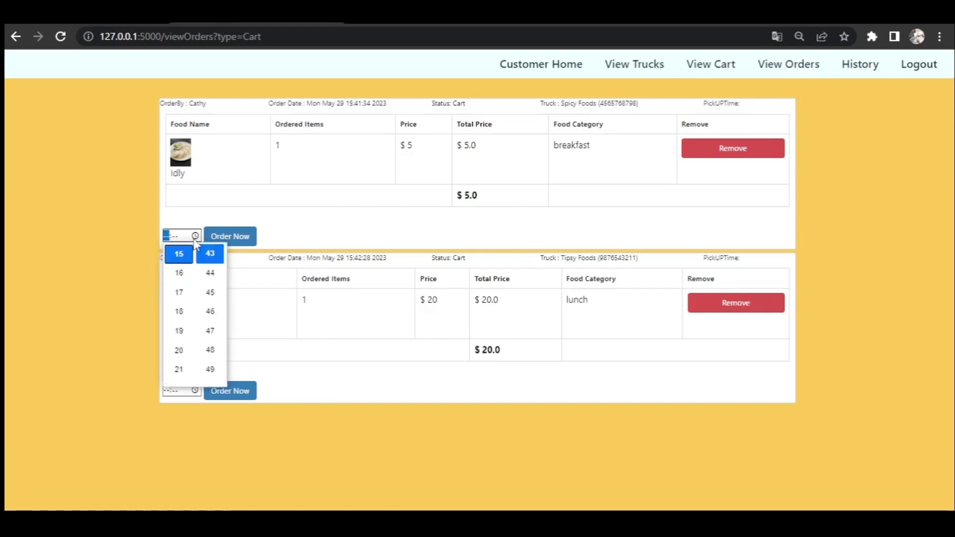
left_click(210, 289)
left_click(238, 242)
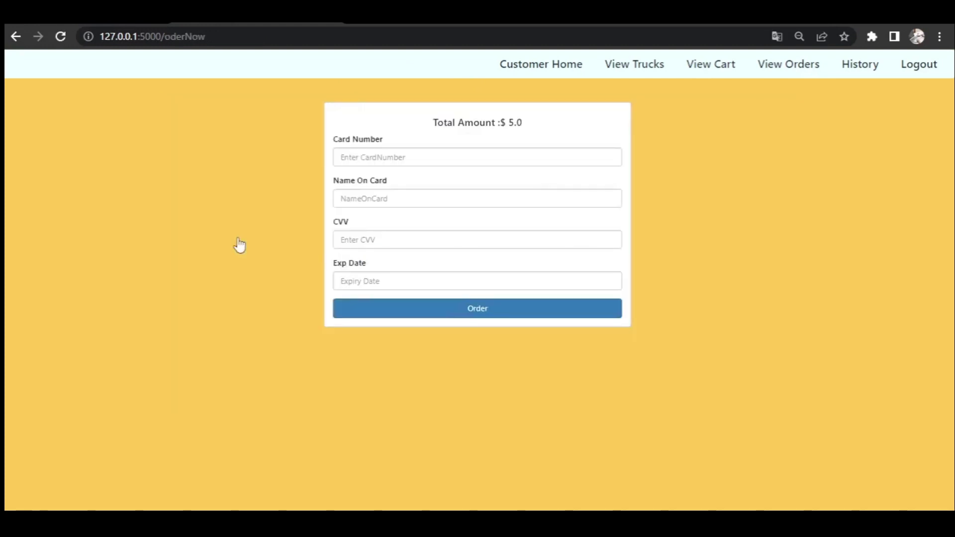
Step: Pay the $5.0 total with the card number, cardholder name, CVV and expiry
left_click(410, 155)
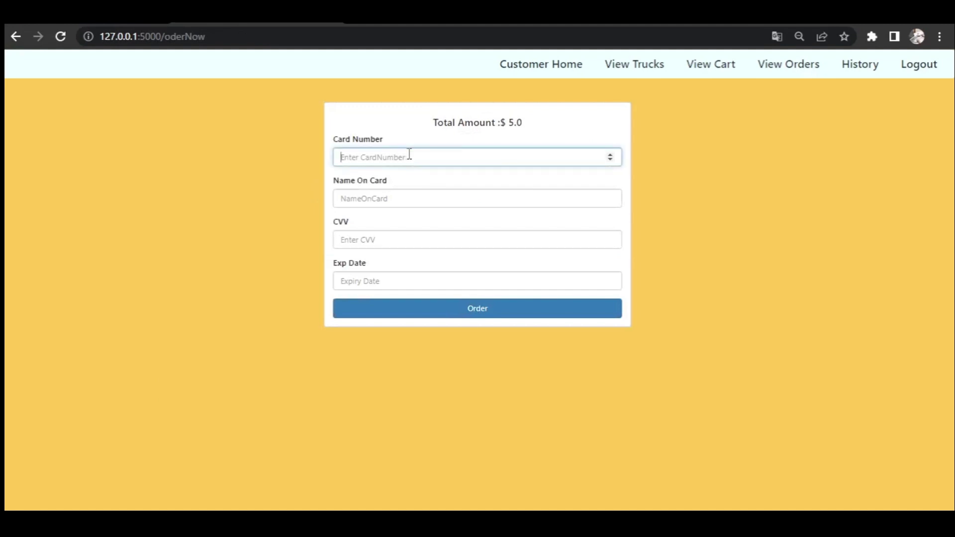
left_click_drag(525, 125, 433, 127)
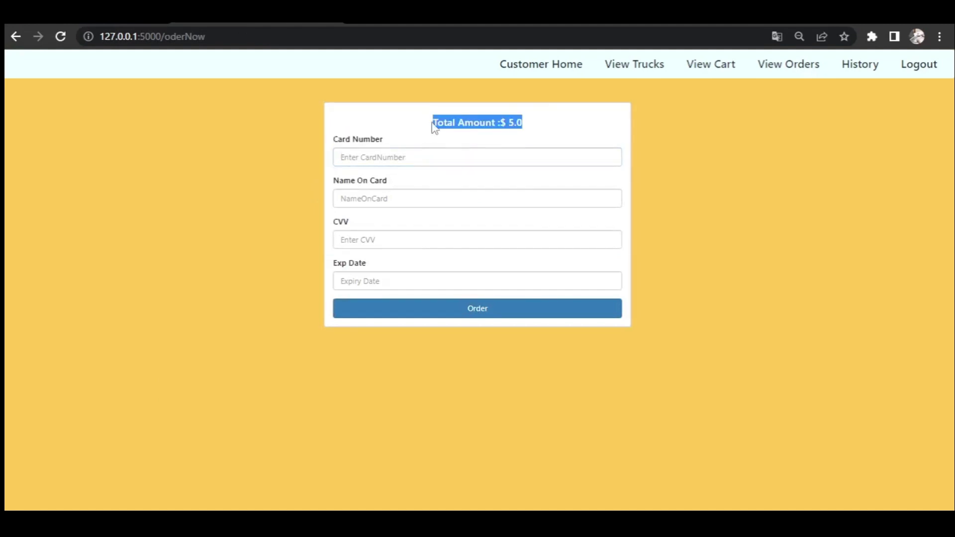
left_click(420, 158)
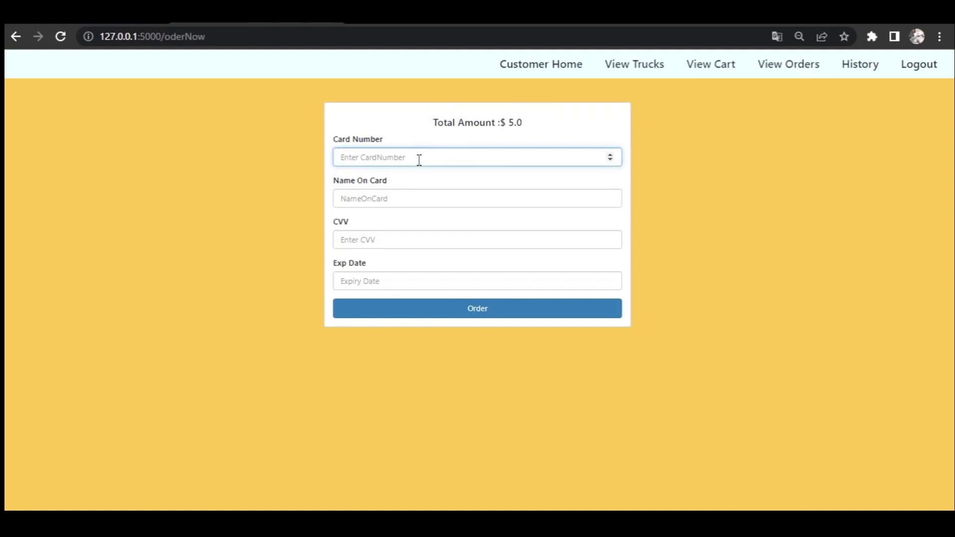
type("1234567890123456")
left_click(417, 199)
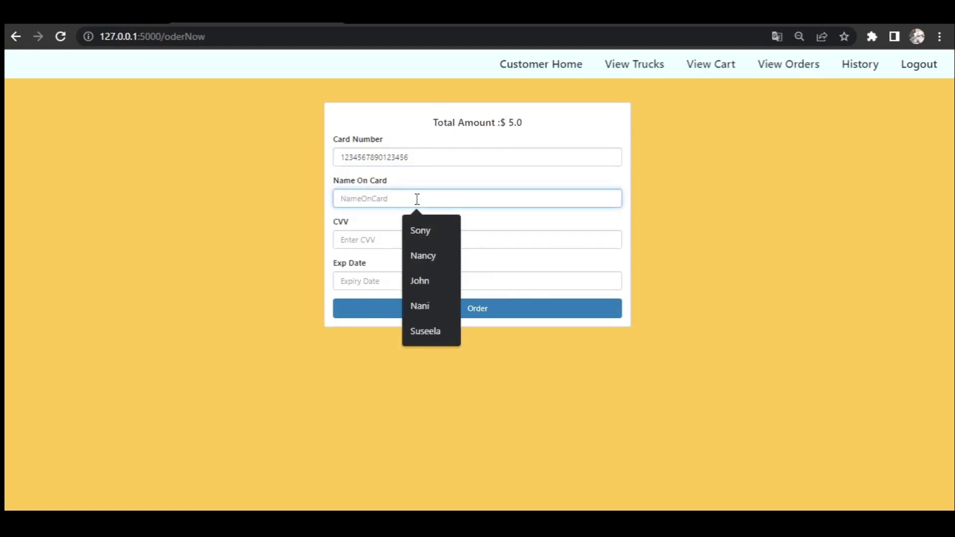
type("Cathie")
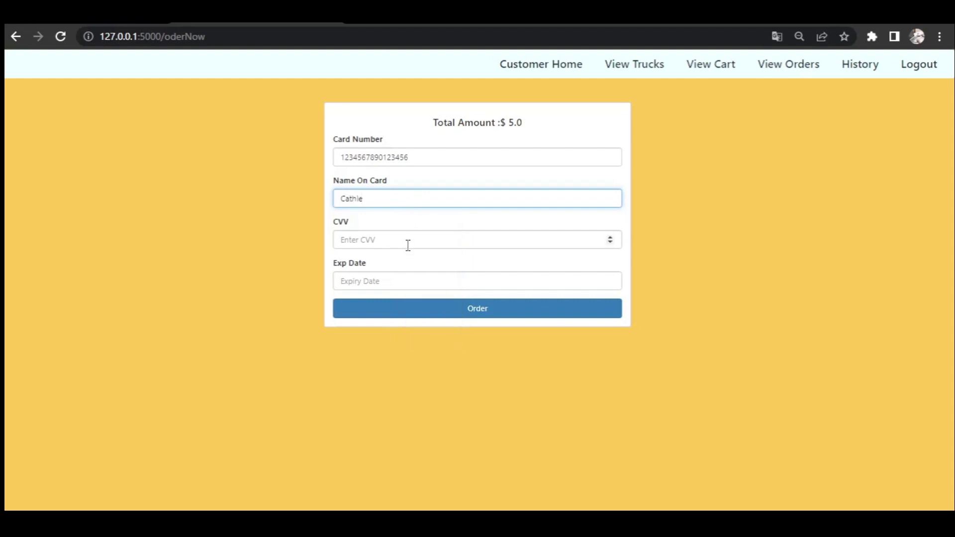
left_click(408, 244)
type("123")
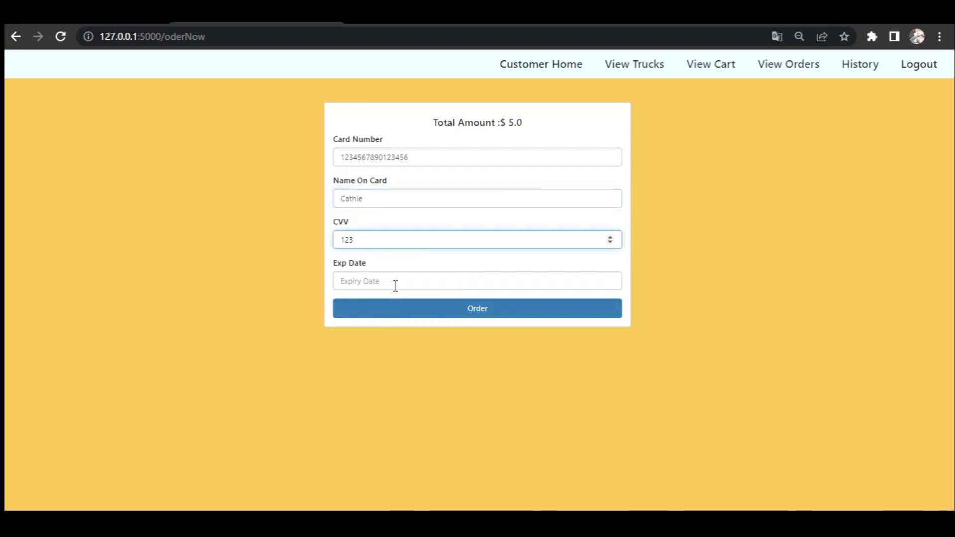
left_click(395, 284)
type("12/29")
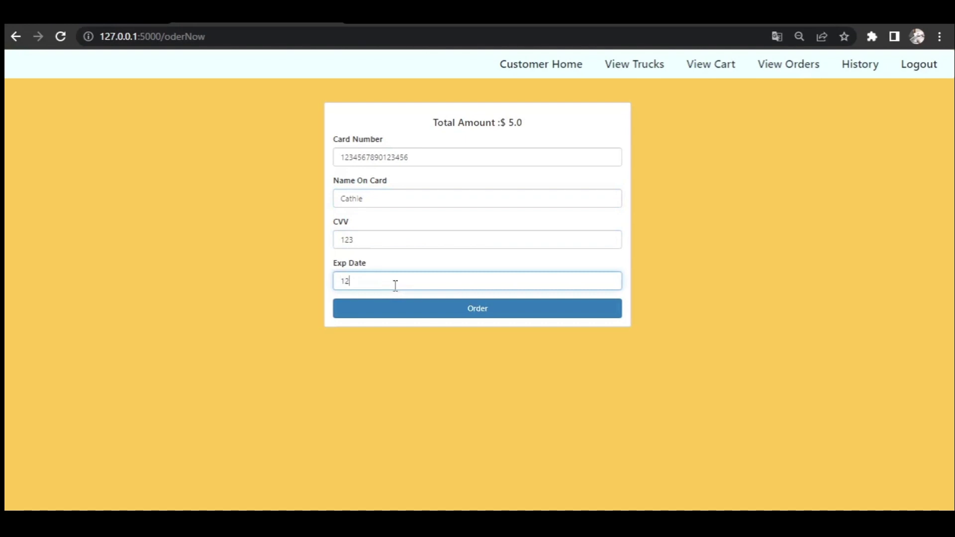
left_click(427, 319)
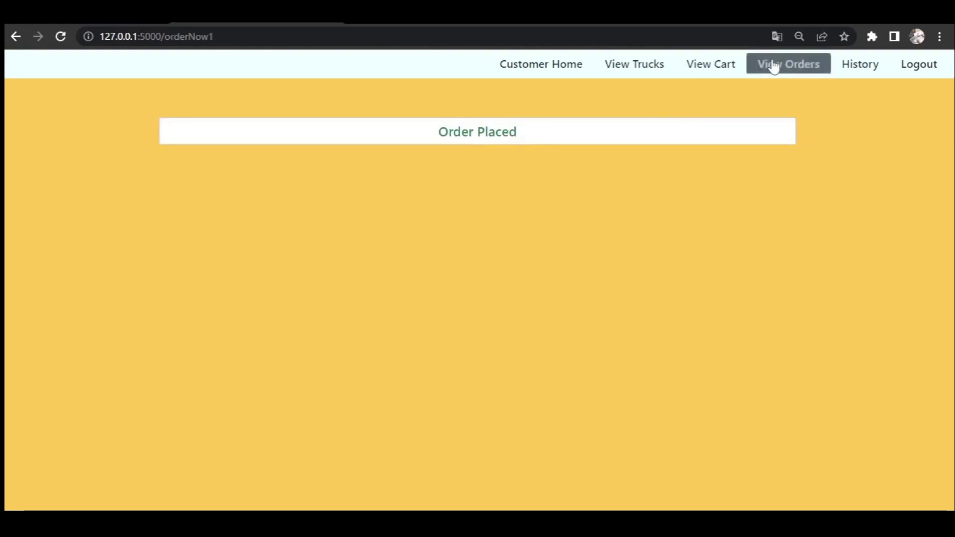
Step: Check the placed order, log the customer out, and go to Truck Login
left_click(772, 64)
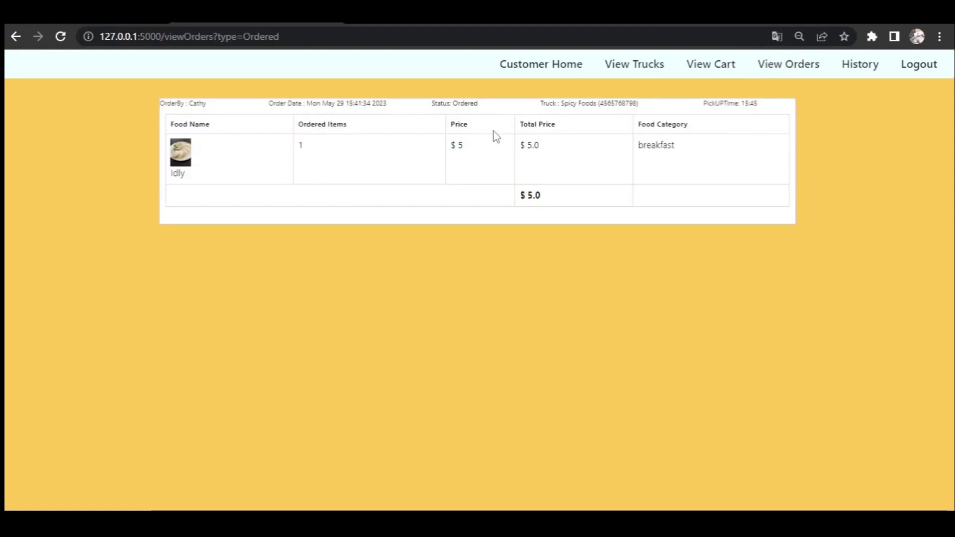
left_click(908, 75)
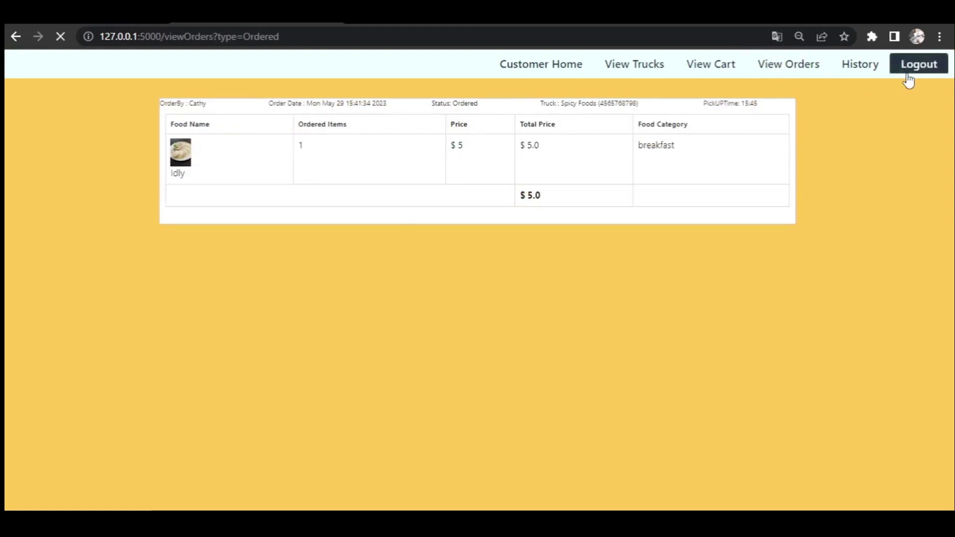
left_click(852, 74)
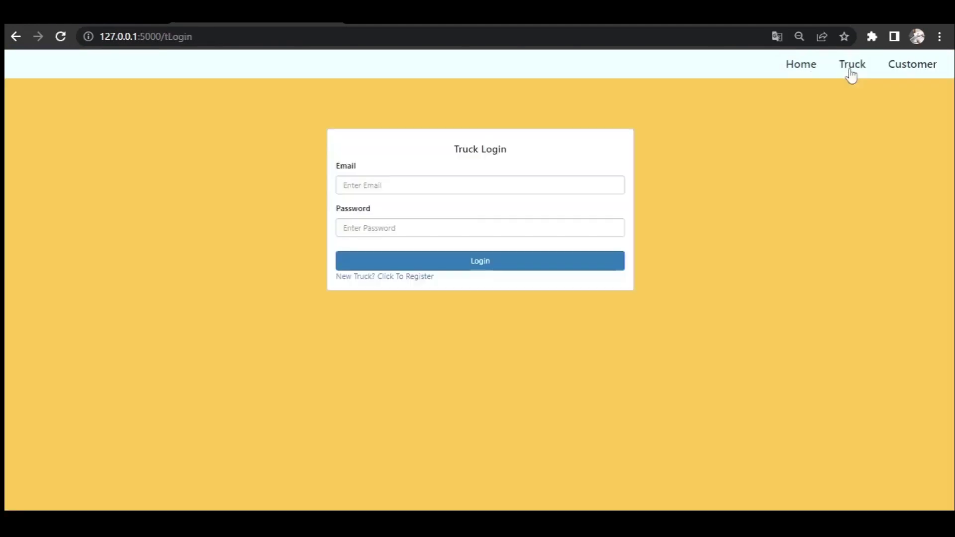
Step: Log in as the Spicy Foods truck using its saved email and password
left_click(575, 179)
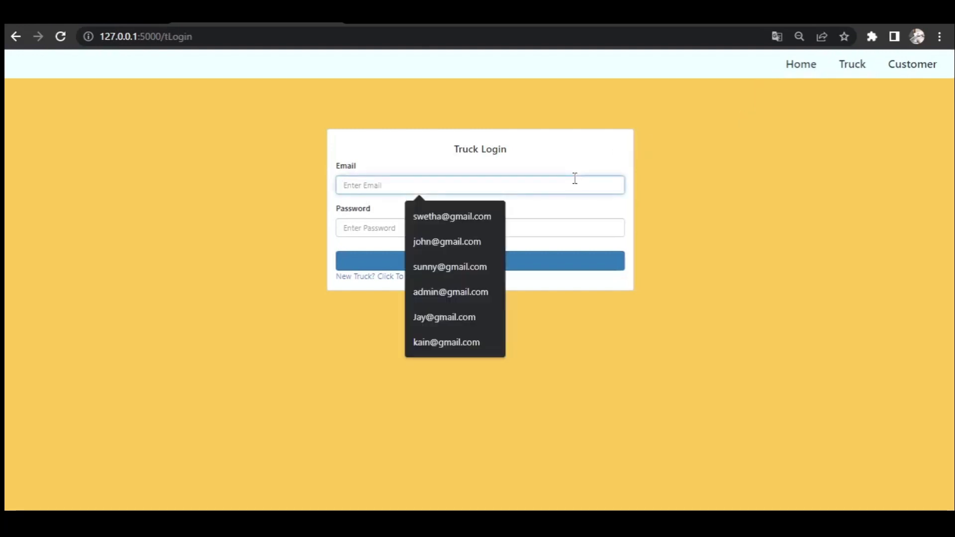
type("sp")
key("Down")
key("Return")
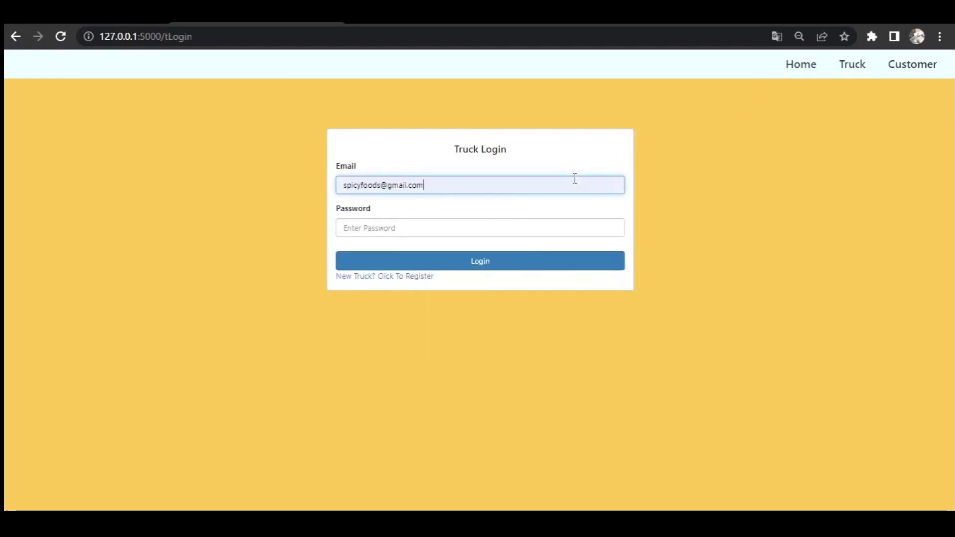
key("Tab")
type("1")
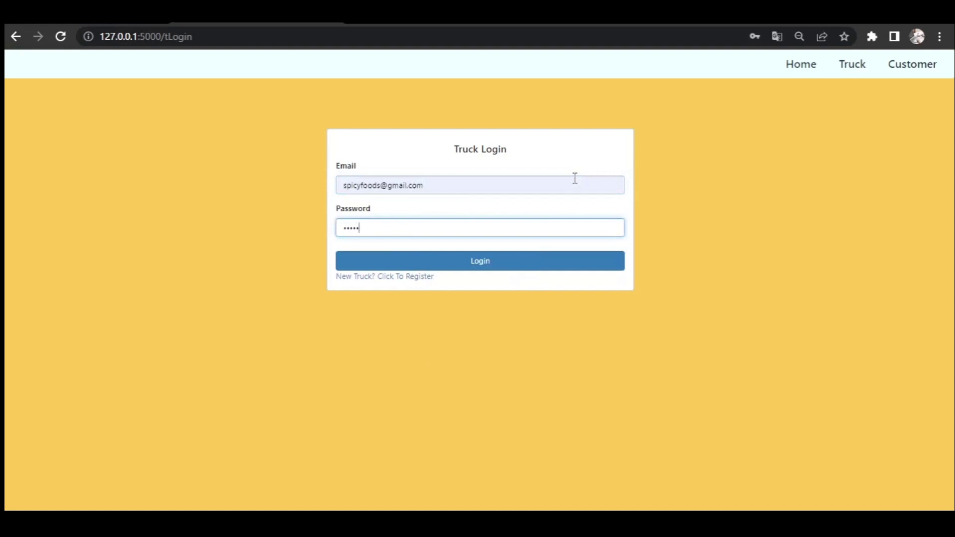
key("Return")
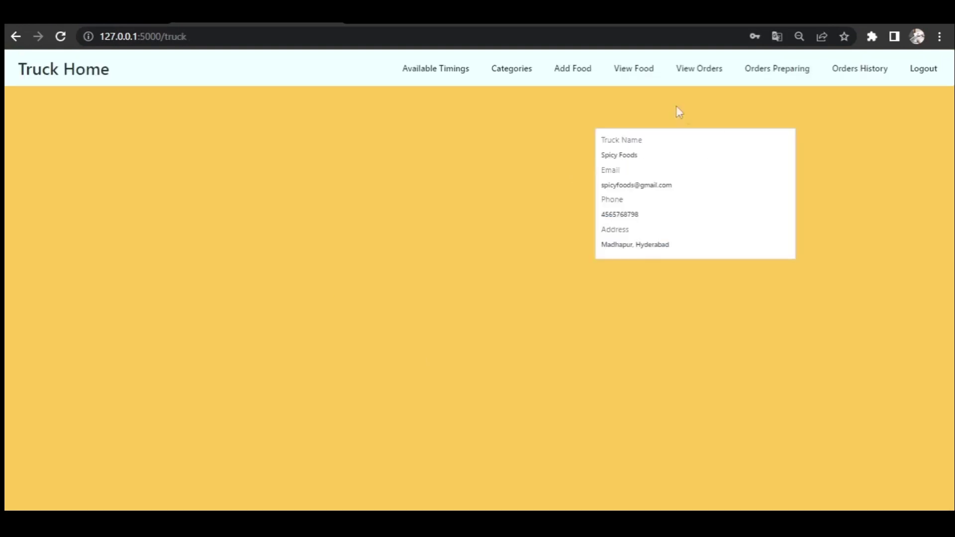
Step: Mark the 15:45 Idly order as Preparing, then as Prepared
left_click(693, 75)
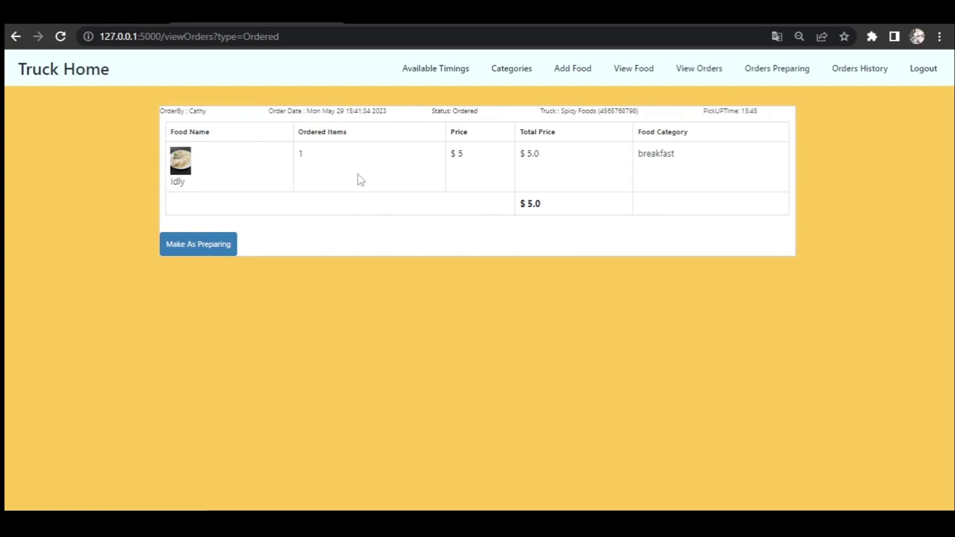
left_click_drag(768, 115, 737, 116)
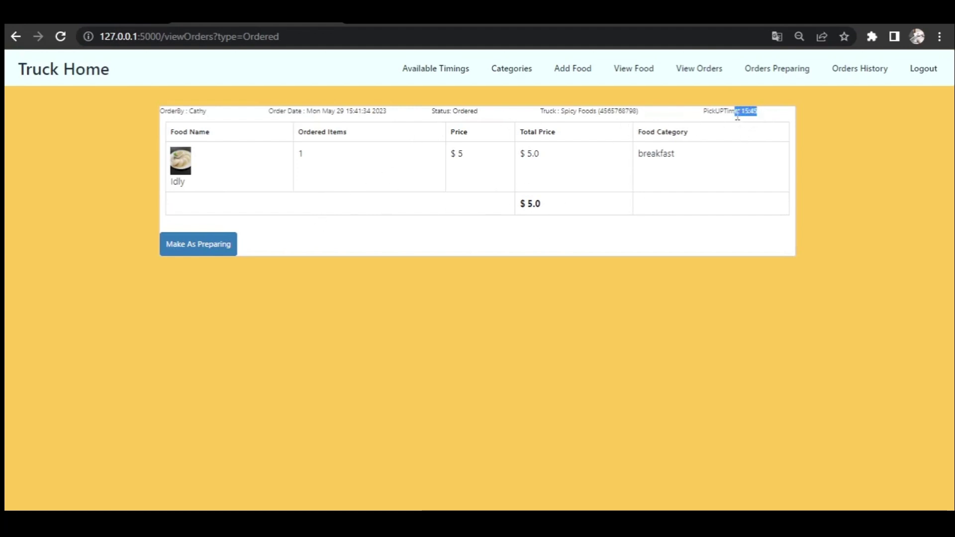
left_click(210, 251)
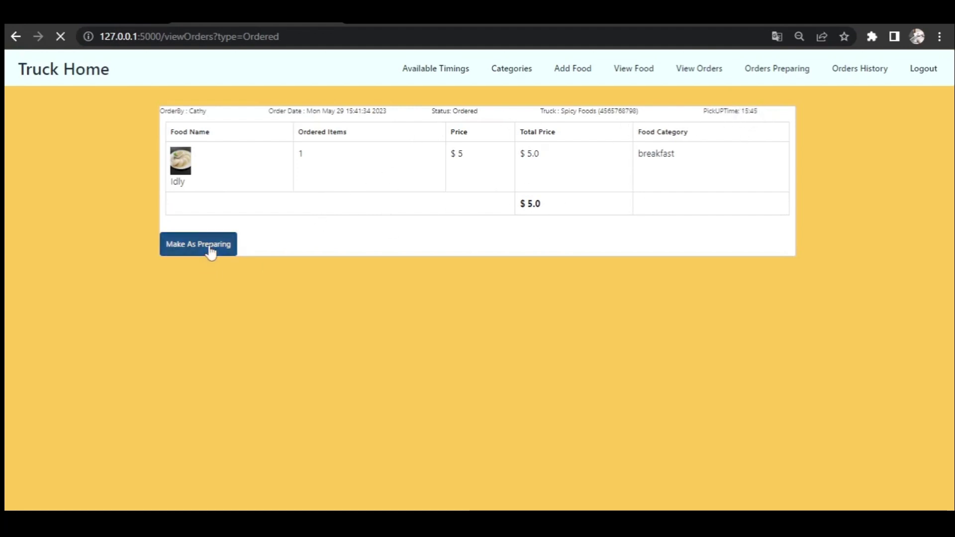
left_click(791, 77)
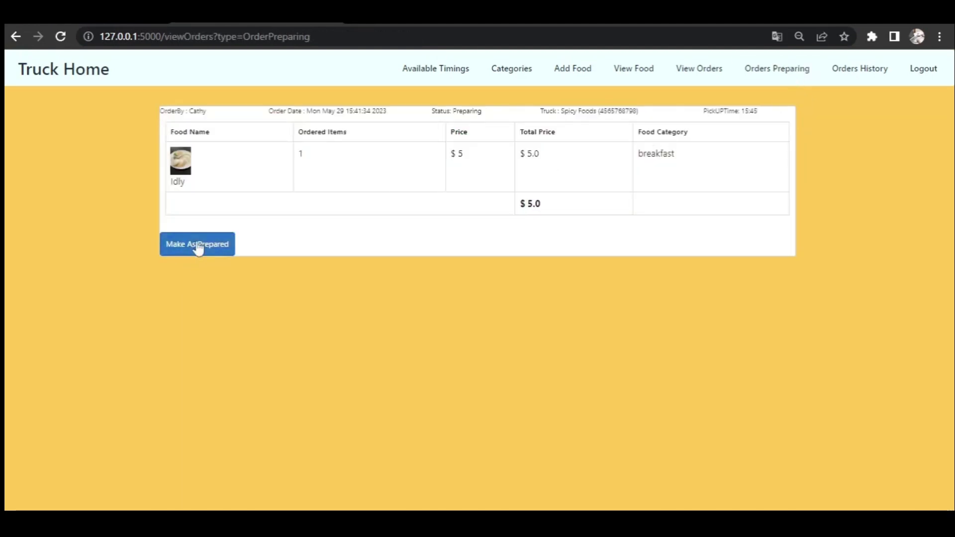
left_click(200, 246)
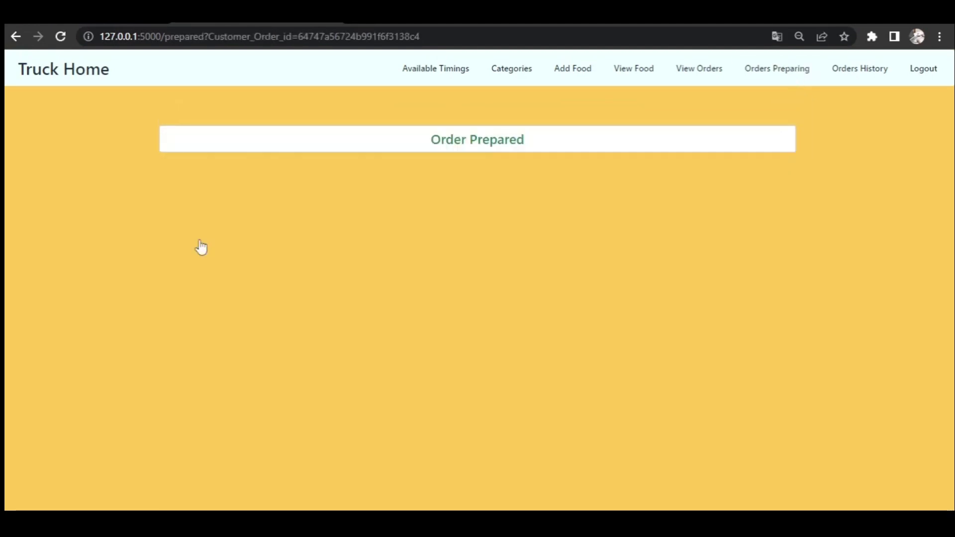
Step: Check the truck's order history, log the truck out, and go to Customer Login
left_click(858, 76)
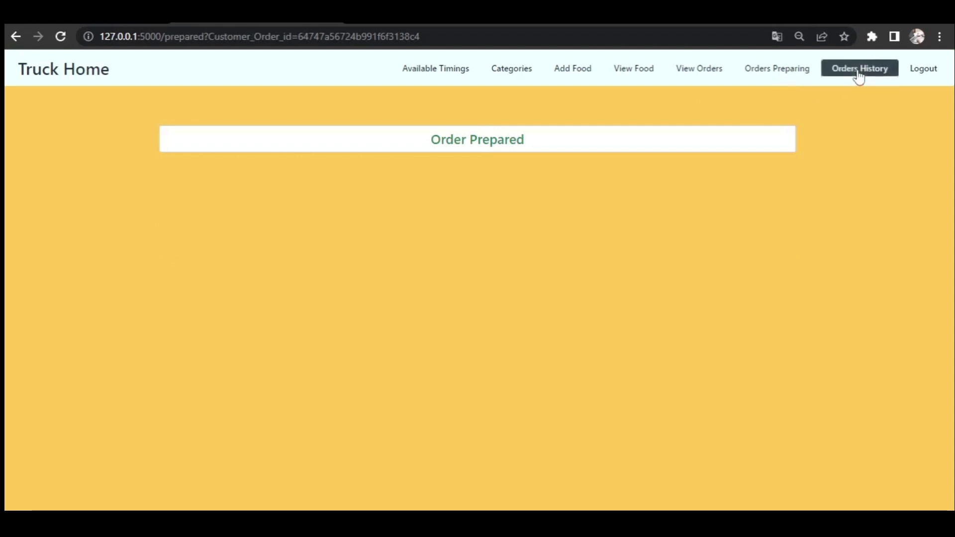
left_click(766, 76)
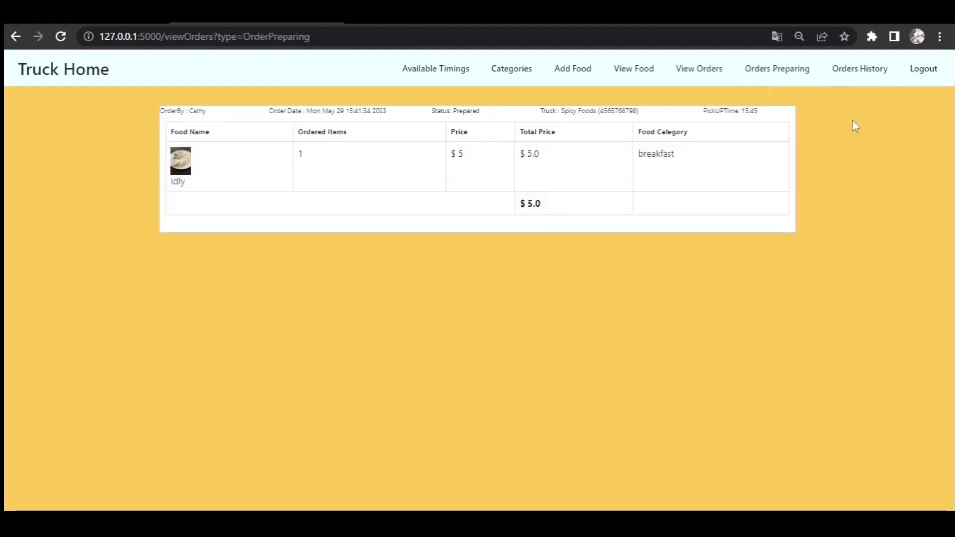
left_click(913, 68)
left_click(914, 68)
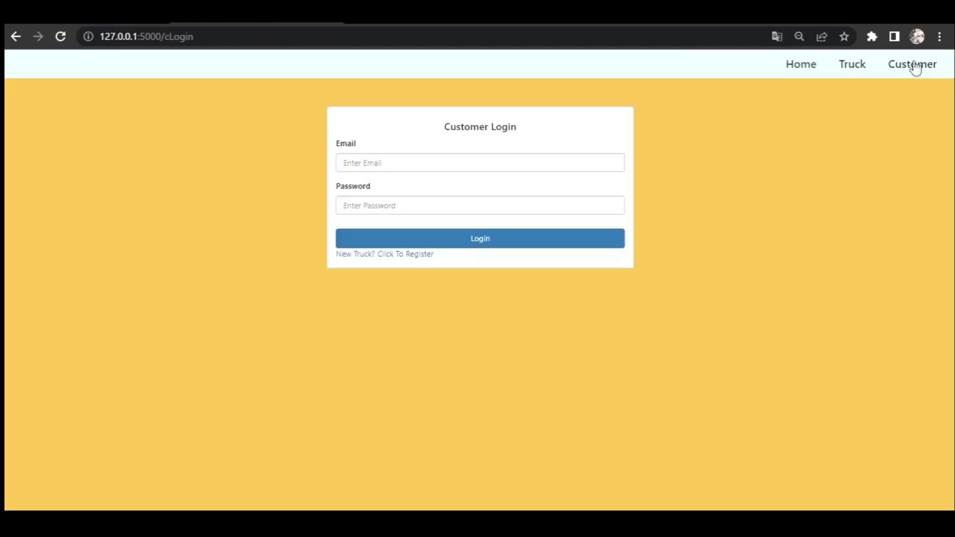
Step: Log in as the customer with the saved email and dismiss the password warning
left_click(517, 160)
type("ca")
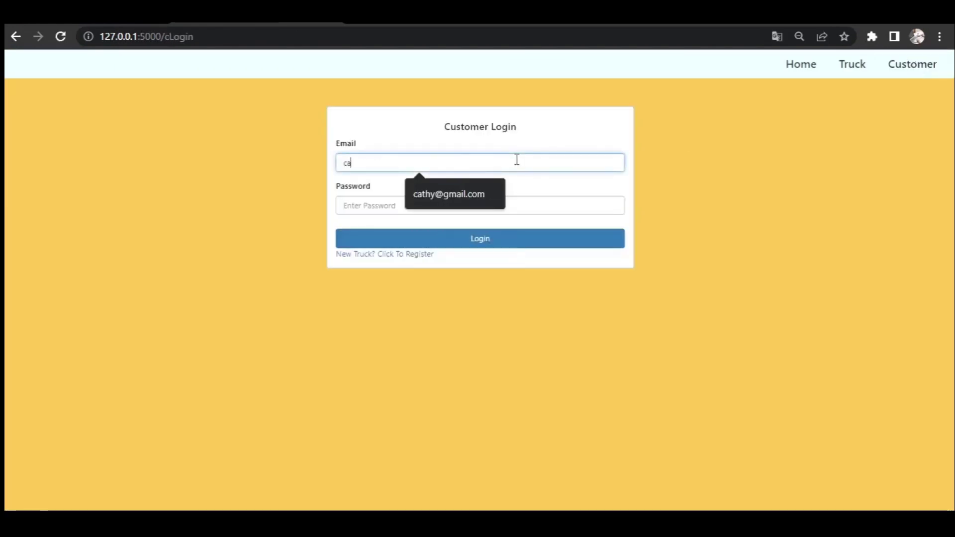
key("Down")
key("Return")
key("Tab")
type("1")
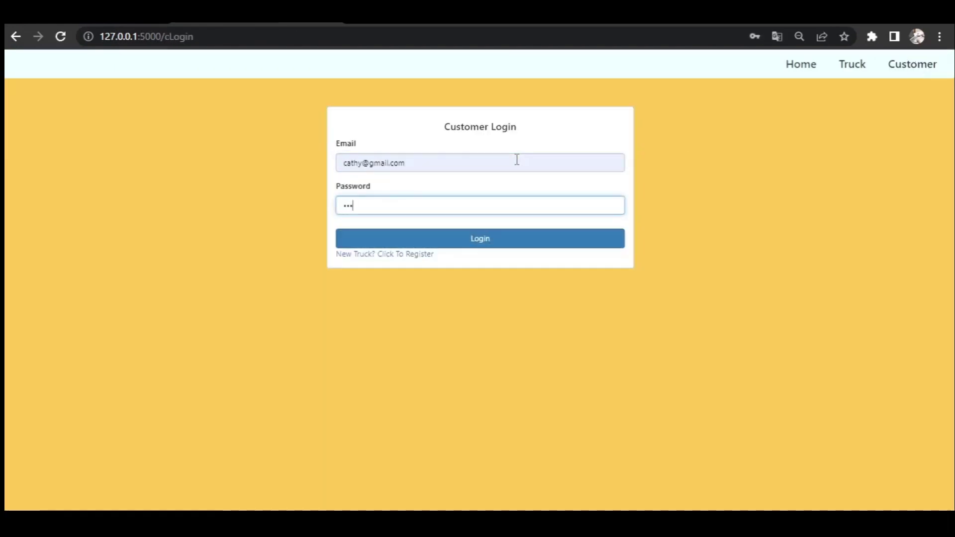
key("Return")
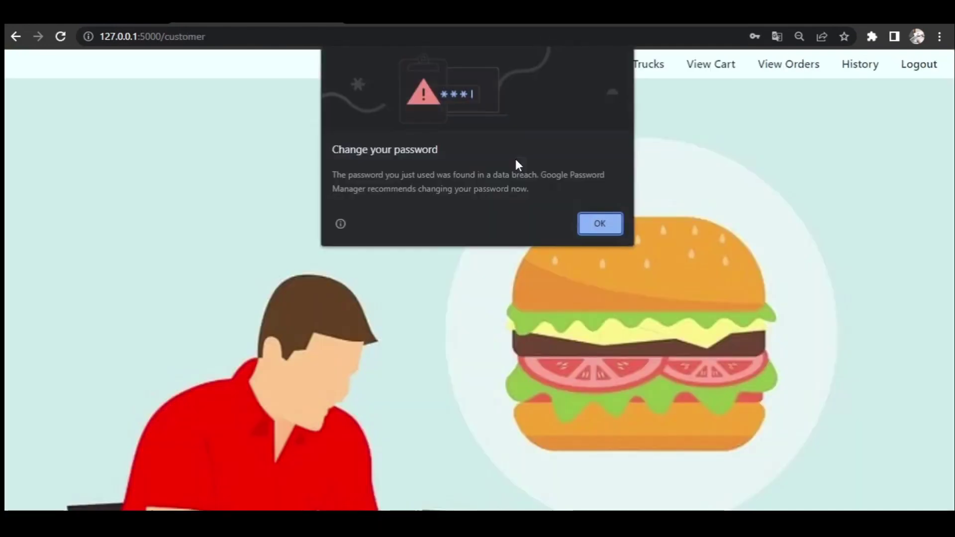
left_click(602, 229)
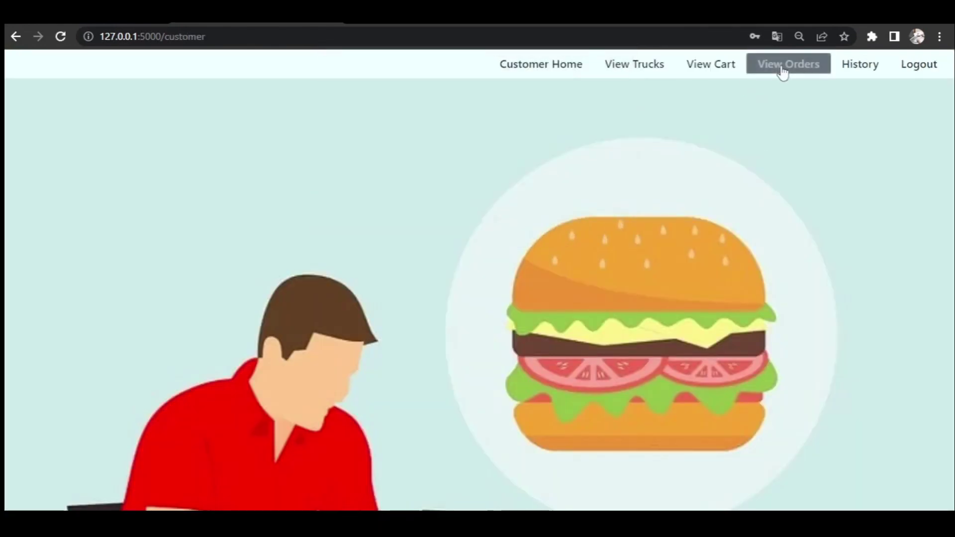
Step: Collect the prepared Idly order and view it as Served in History
left_click(782, 67)
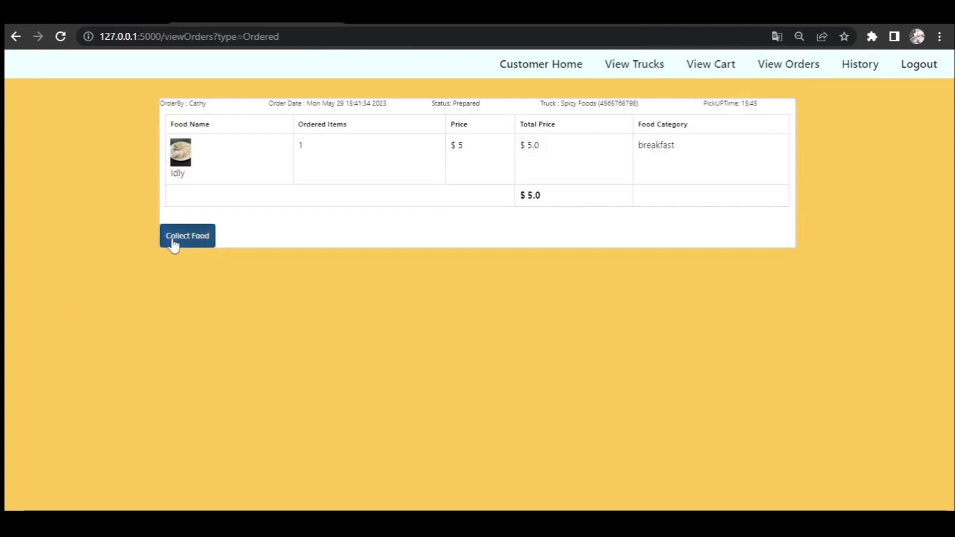
left_click(172, 241)
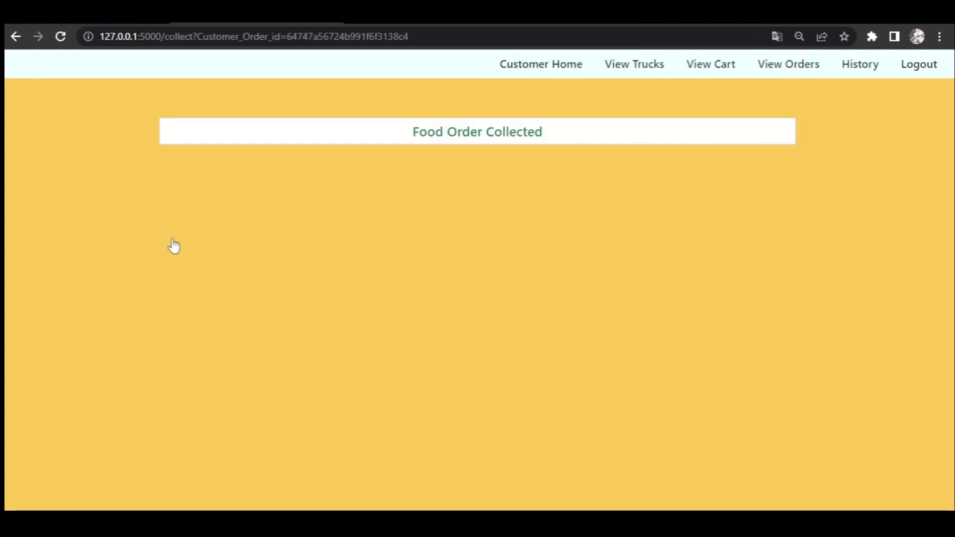
left_click(803, 73)
left_click(857, 73)
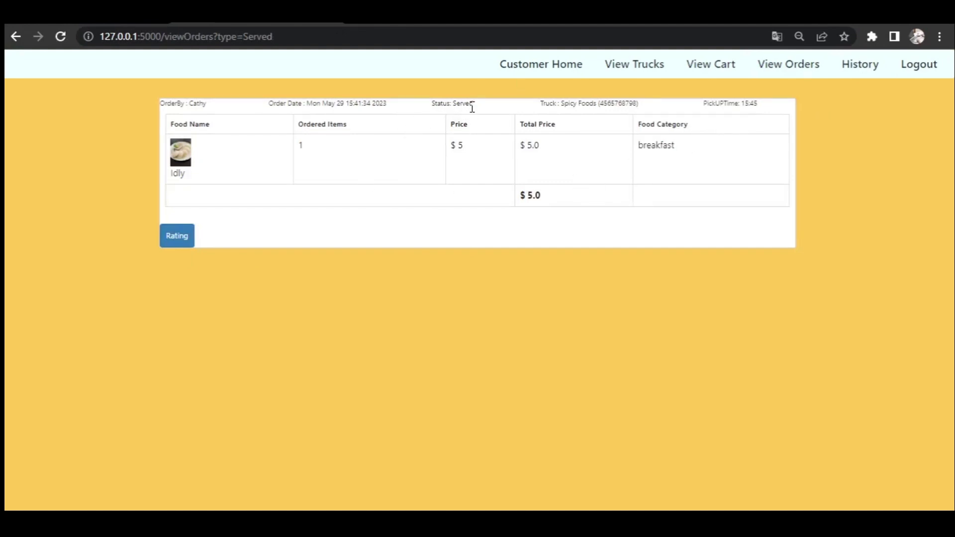
Step: Rate the served Idly order 4 with the review 'Good'
left_click_drag(470, 105, 452, 105)
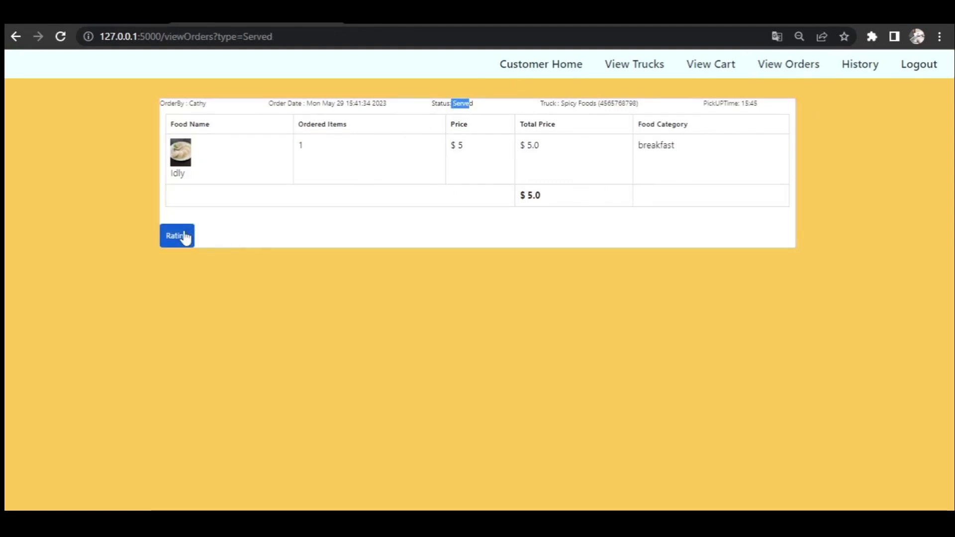
left_click(185, 237)
left_click(390, 142)
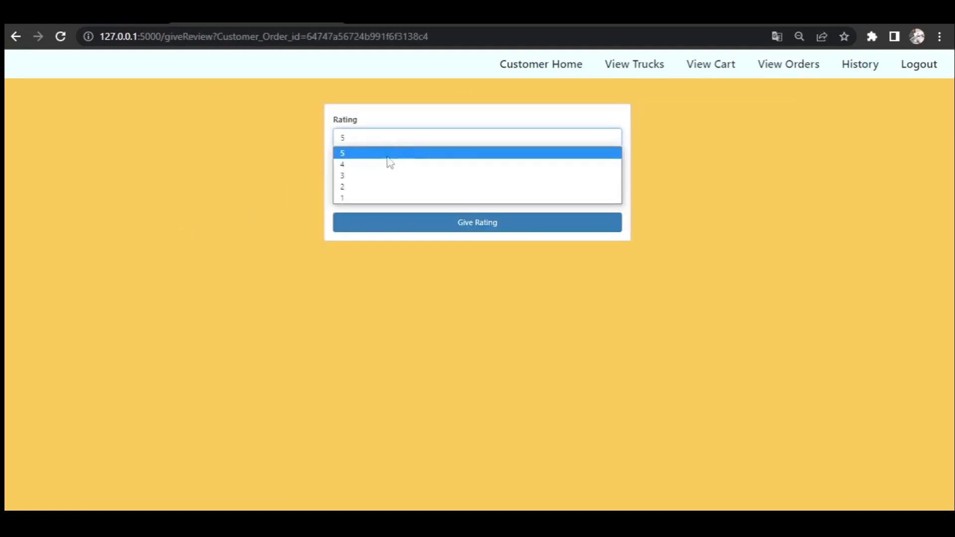
left_click(390, 164)
left_click(390, 185)
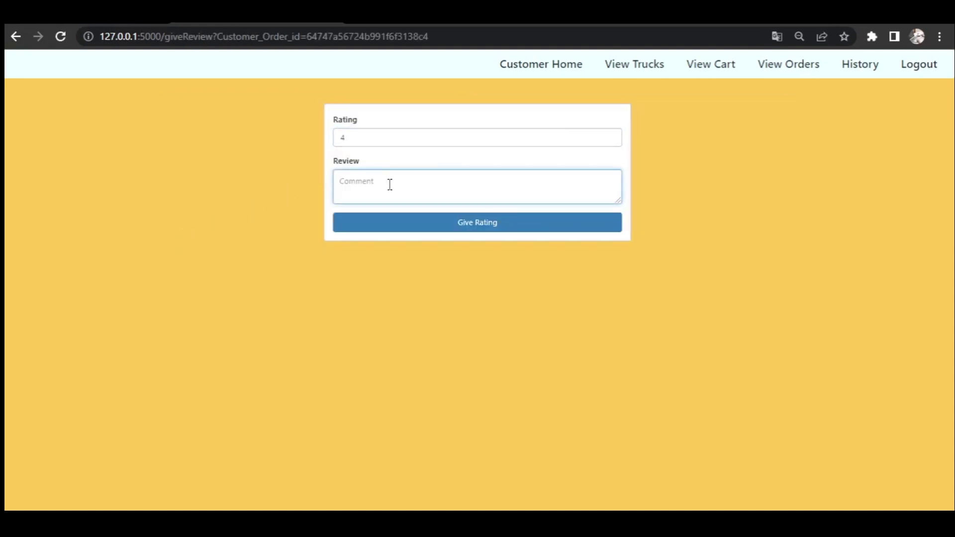
type("Good food")
left_click(453, 229)
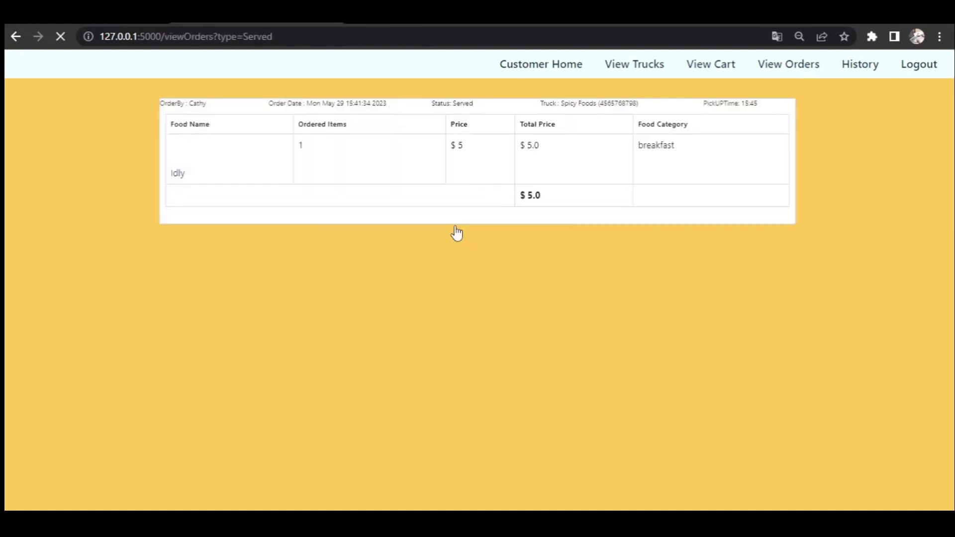
Step: Confirm Spicy Foods shows a 4.0 rating in the truck list, then log out from History
left_click(641, 75)
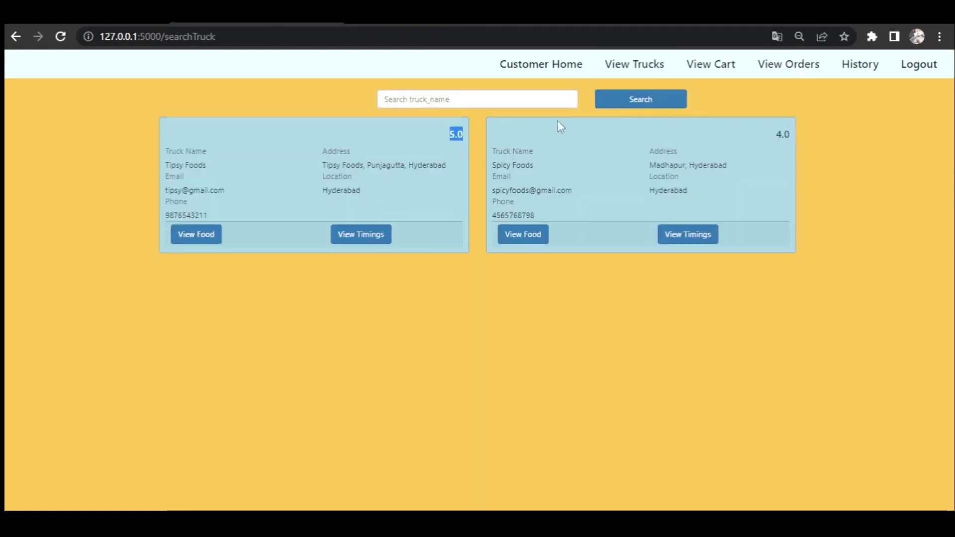
left_click_drag(769, 139, 798, 138)
left_click(797, 138)
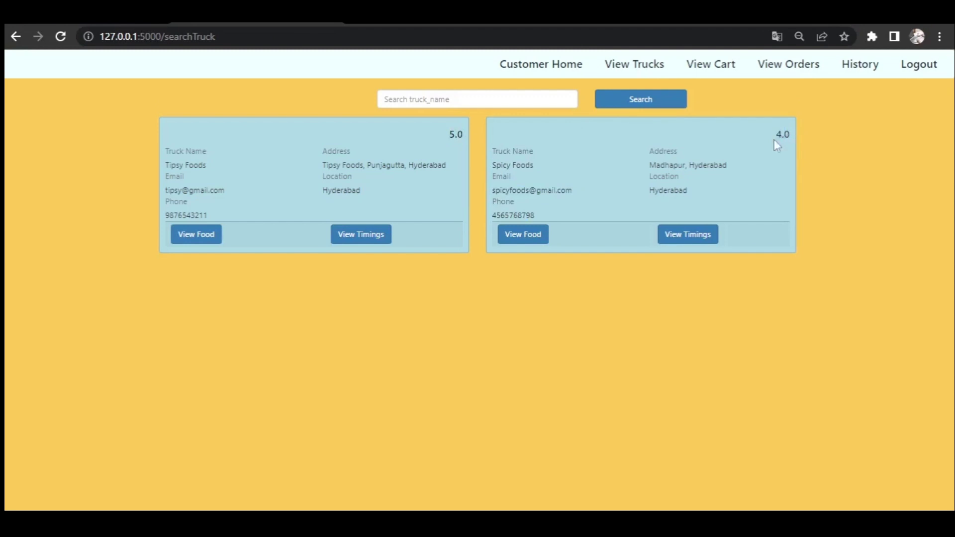
left_click(861, 67)
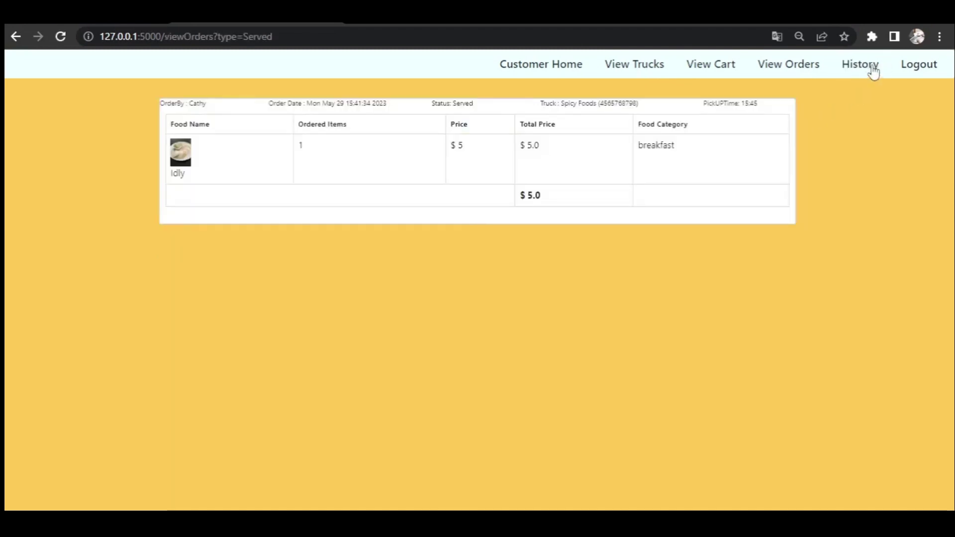
left_click(920, 67)
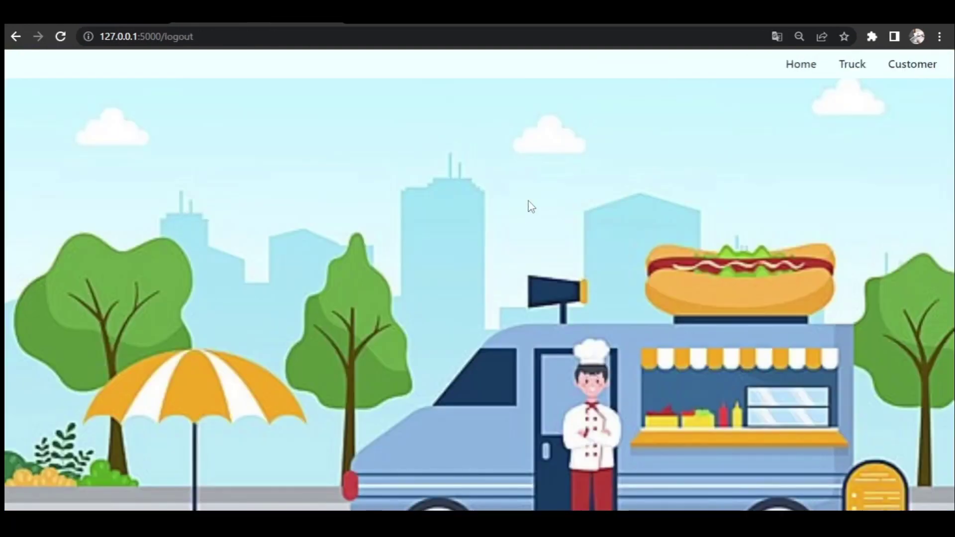